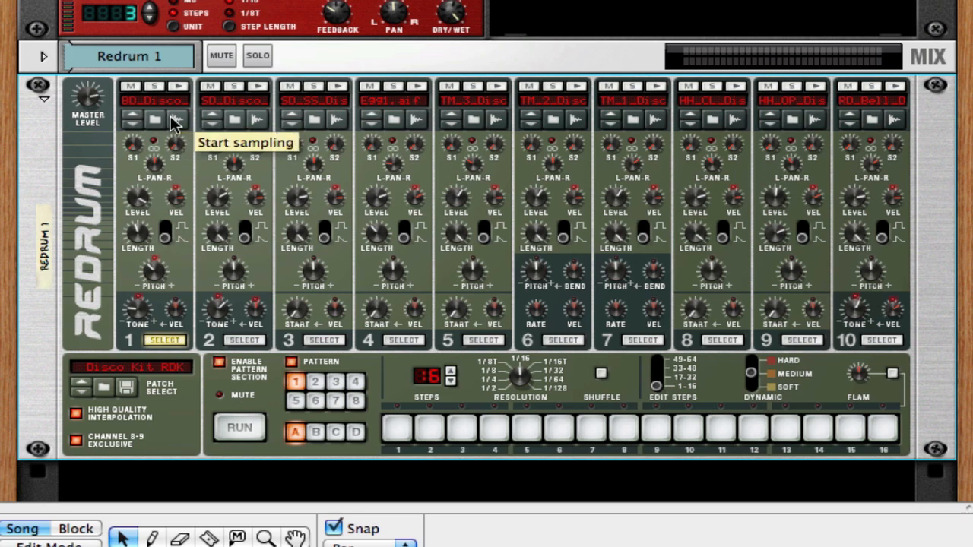
left_click(173, 124)
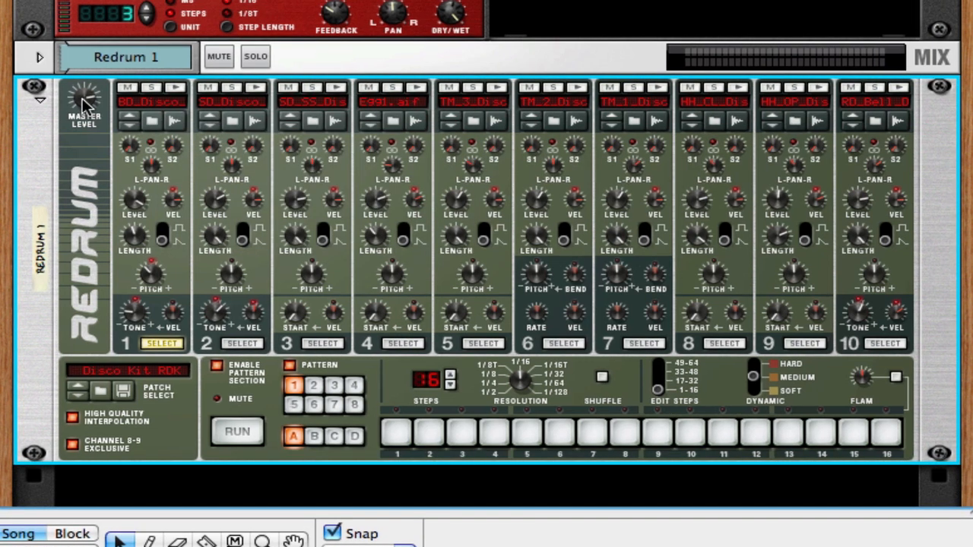
mouse_move(84, 105)
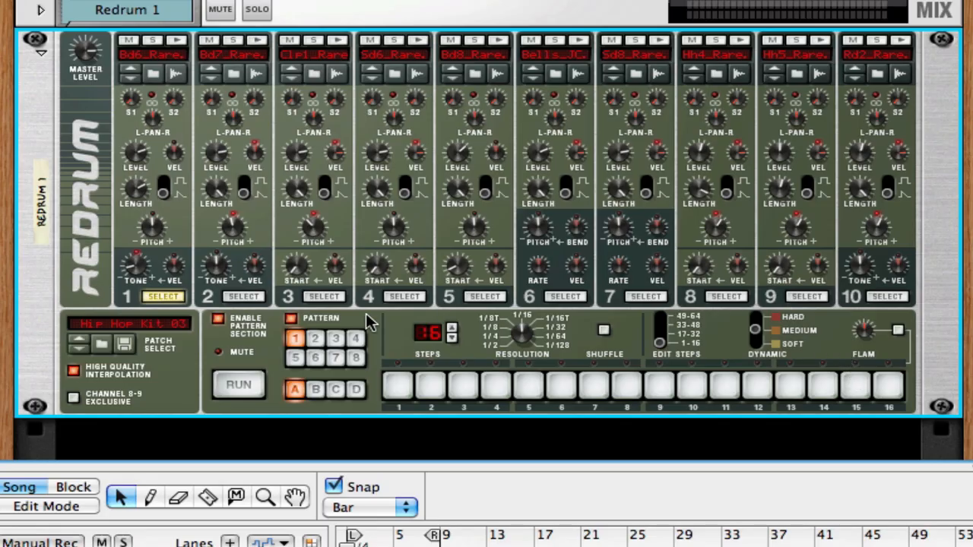
Run the Redrum pattern sequencer and switch through several patterns, ending on pattern 1.
left_click(237, 383)
left_click(240, 386)
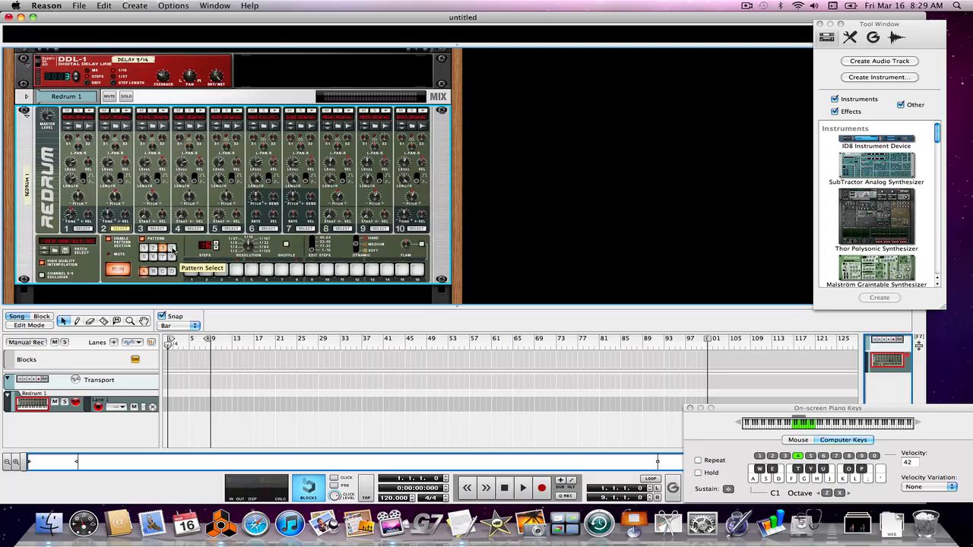
left_click(334, 347)
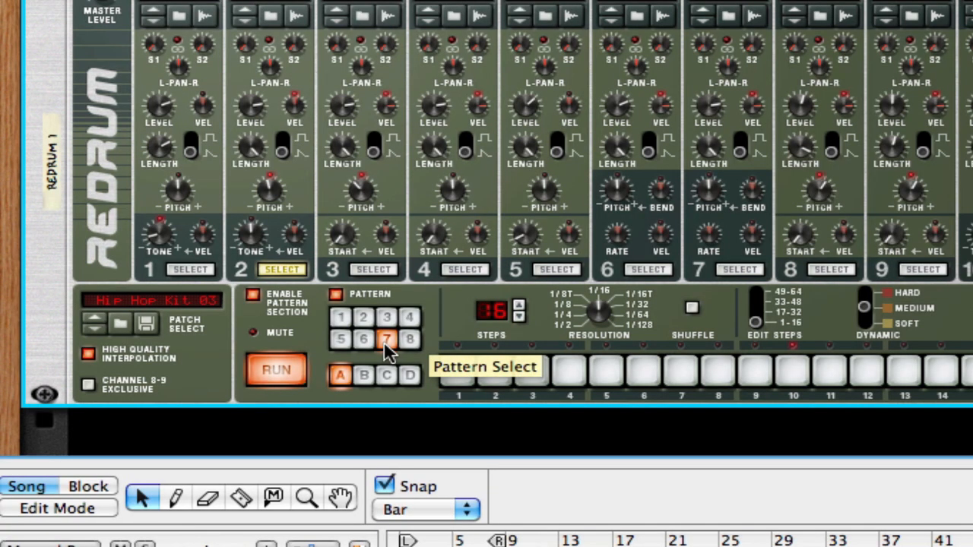
left_click(342, 317)
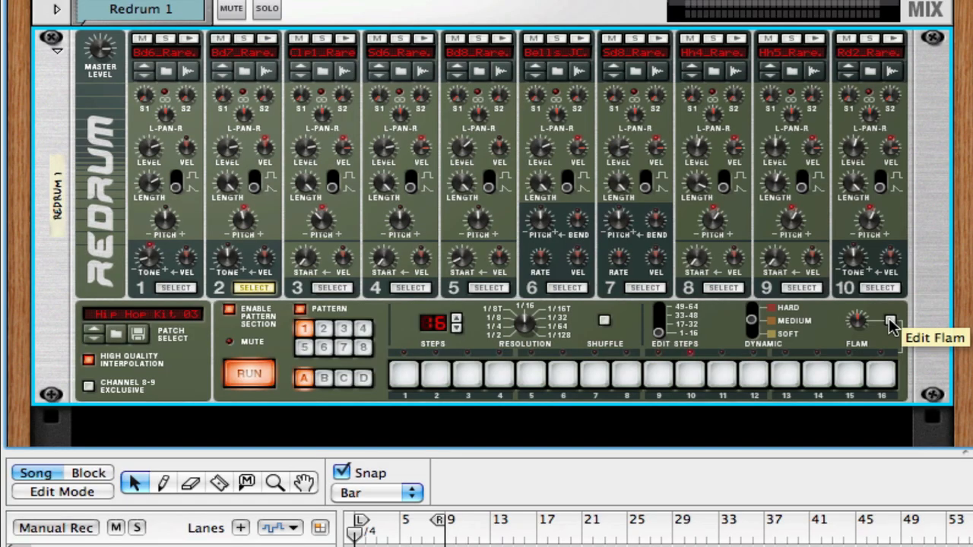
Flip the rack to its rear view and add a Mix Channel device directly below Redrum.
key("Tab")
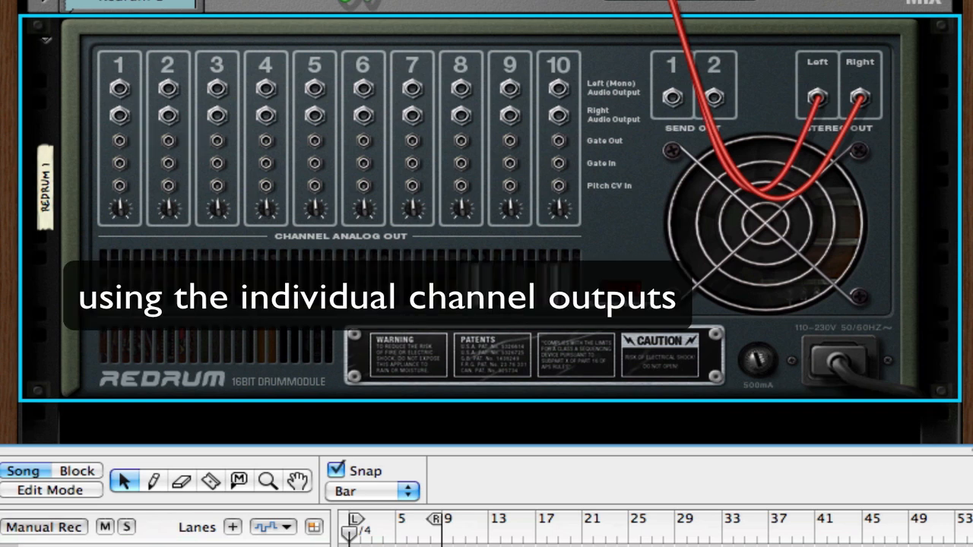
scroll(924, 201, "down", 10)
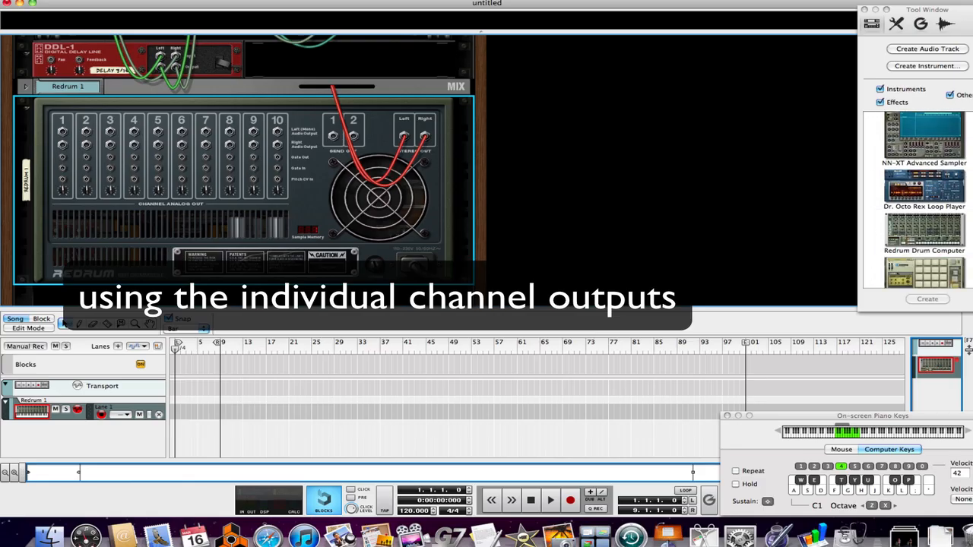
scroll(925, 201, "down", 6)
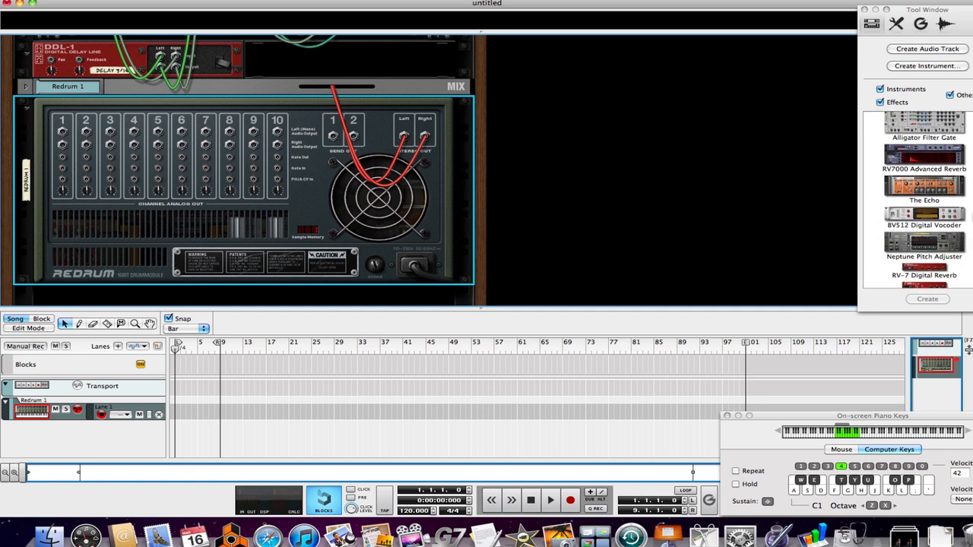
scroll(965, 235, "down", 8)
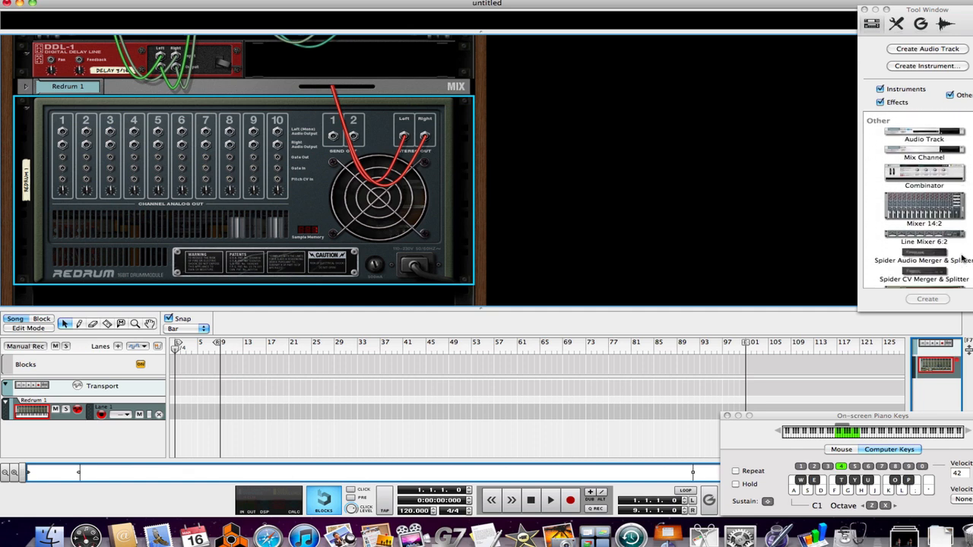
left_click_drag(923, 176, 459, 259)
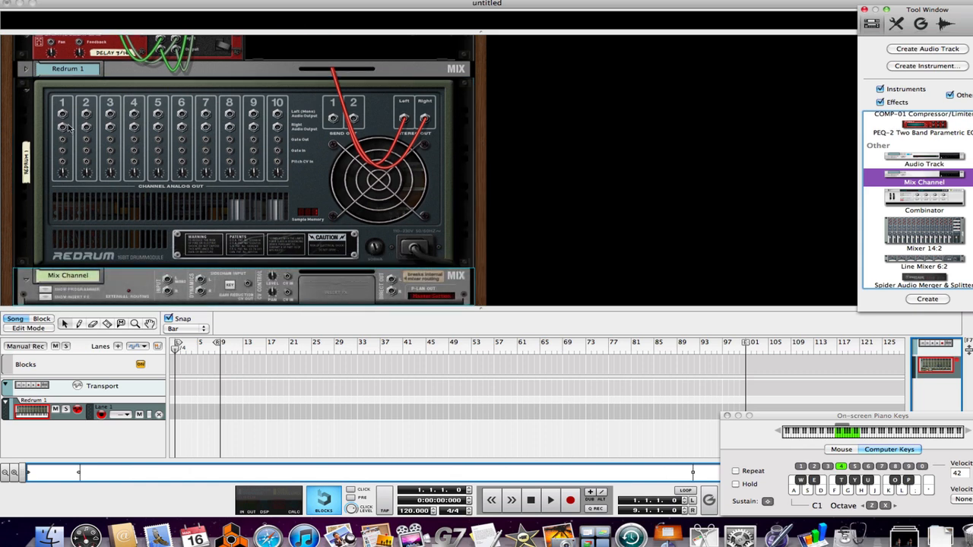
Cable Redrum channel 1's left audio output to the Mix Channel input and view its strip in the main mixer.
left_click_drag(62, 114, 162, 298)
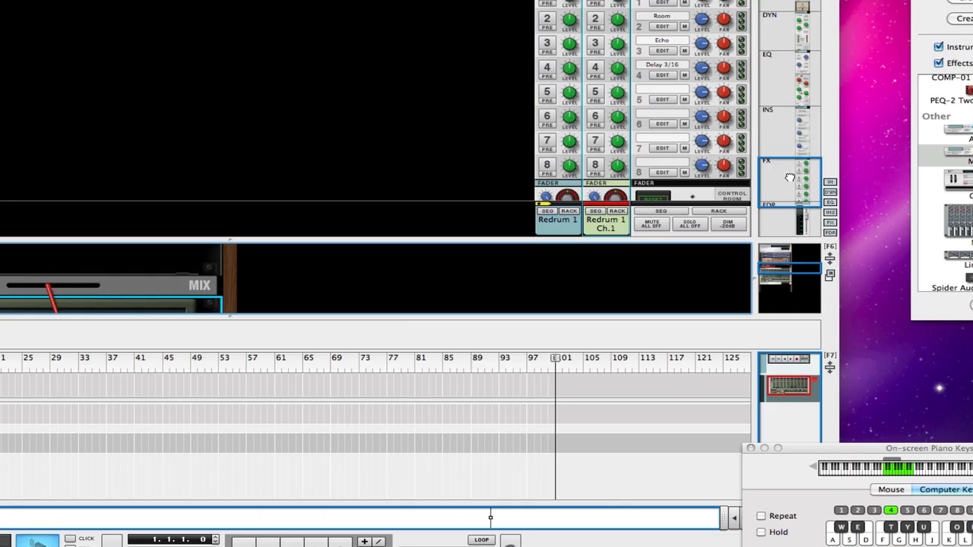
left_click_drag(790, 177, 790, 207)
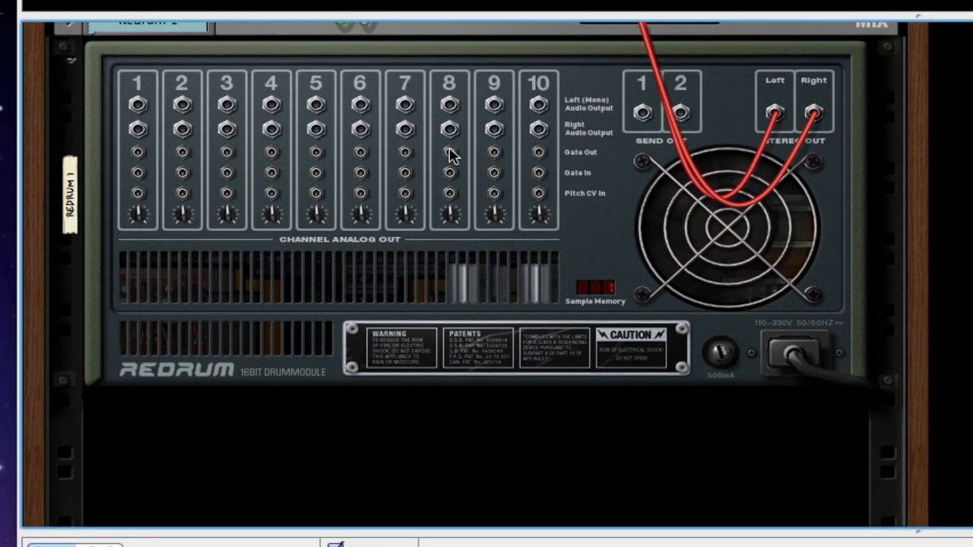
Try to route cables from the Gate Out and Gate In jacks of Redrum channel 8.
mouse_move(449, 154)
left_mouse_down()
mouse_move(497, 239)
mouse_move(489, 369)
left_mouse_up()
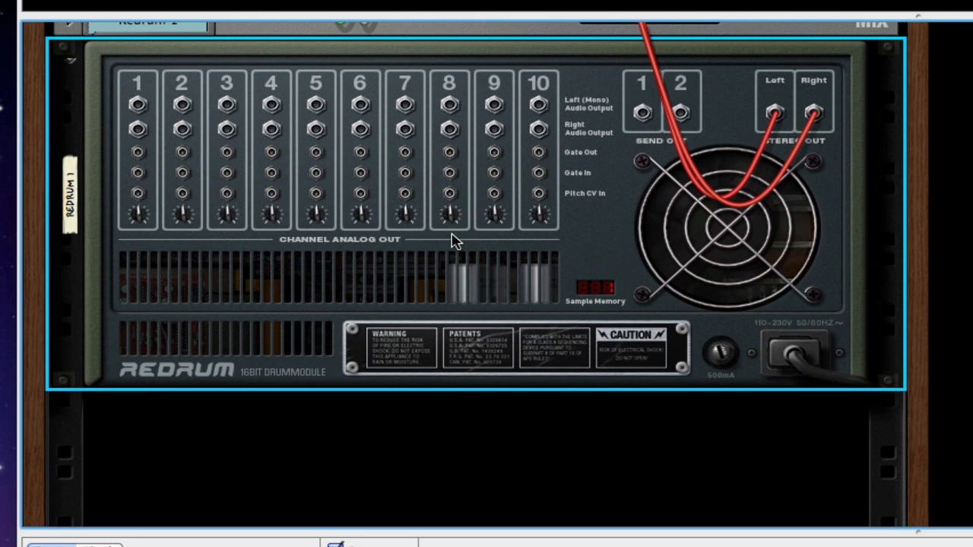
left_click_drag(450, 174, 479, 346)
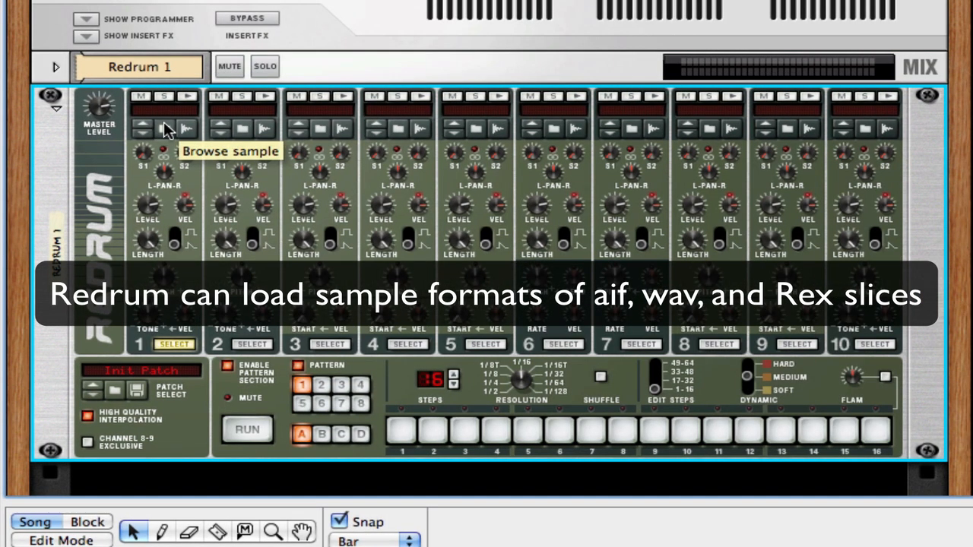
Browse samples for Redrum channel 1 and go to Redrum Drum Kits in the Reason Factory Sound Bank.
left_click(167, 129)
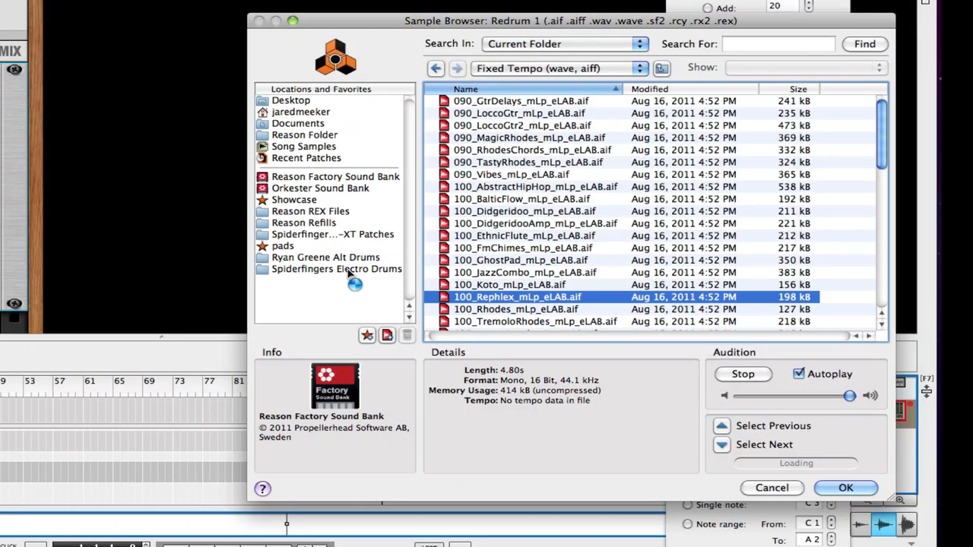
left_click(334, 176)
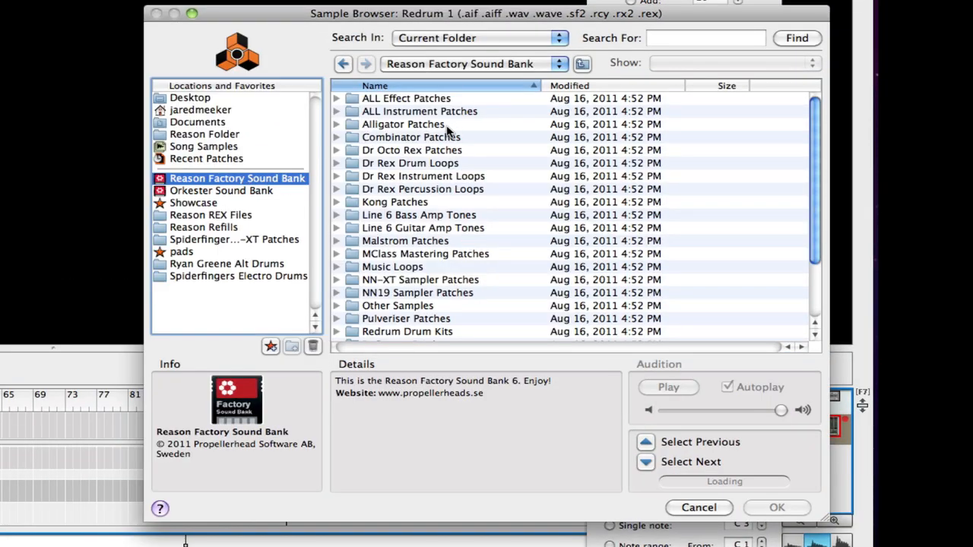
scroll(532, 244, "down", 3)
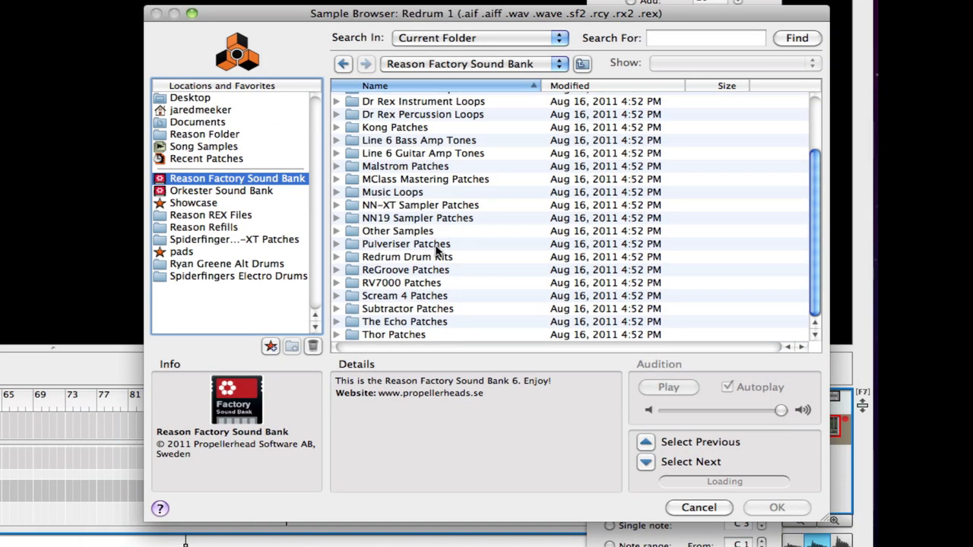
left_click(410, 257)
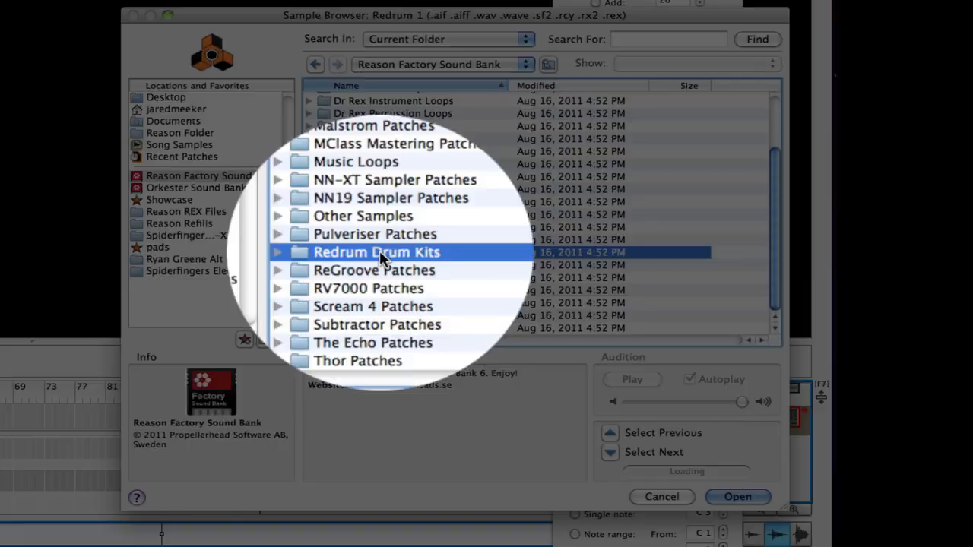
double_click(379, 253)
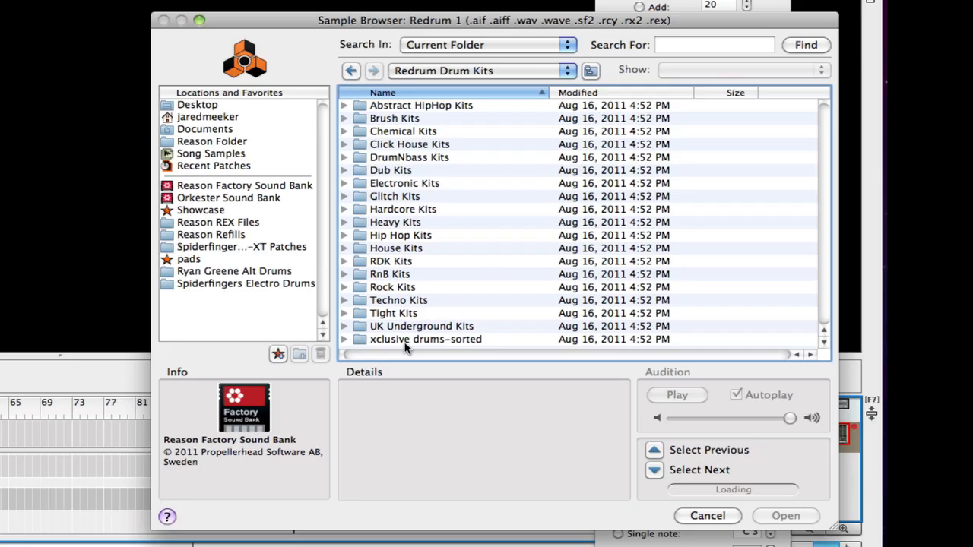
Open the 01_BassDrums folder inside xclusive drums-sorted and audition bass drum samples.
double_click(355, 335)
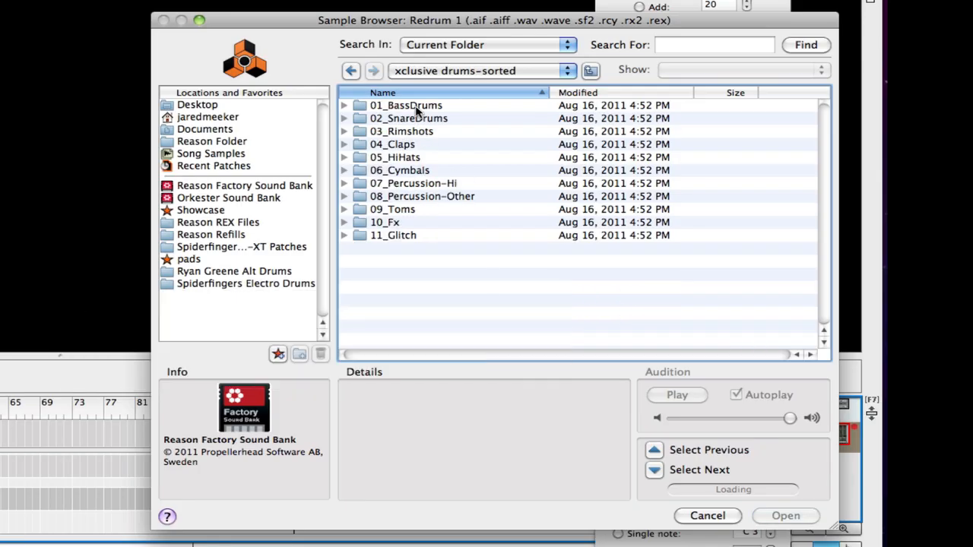
double_click(417, 108)
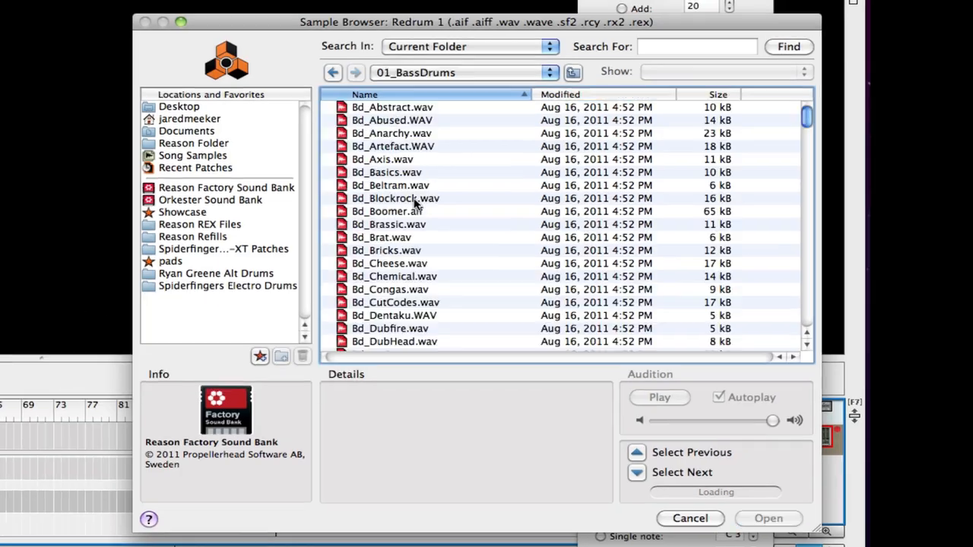
left_click(415, 263)
left_click(427, 146)
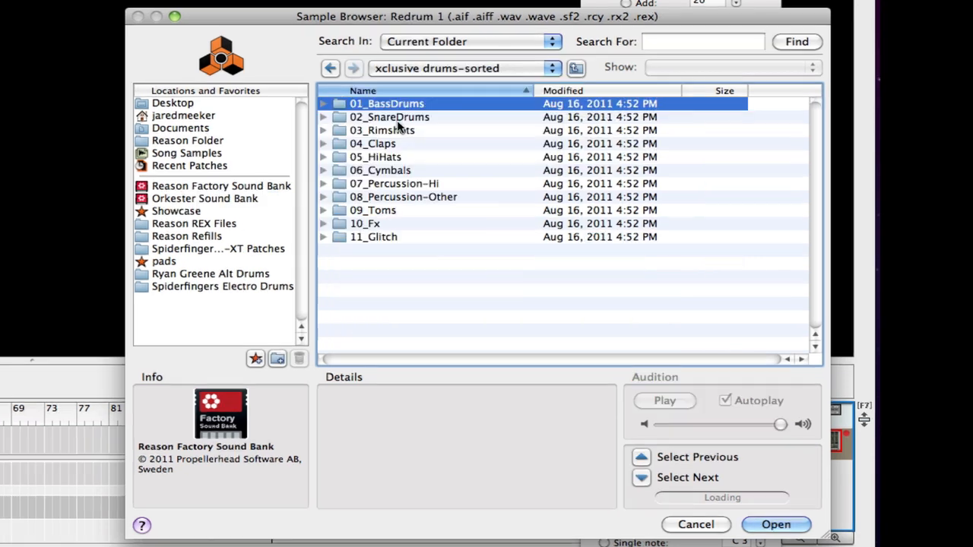
Audition snare samples in 02_SnareDrums, including Sd_Beltram.wav, and return to the xclusive drums-sorted folder.
double_click(401, 120)
left_click(417, 211)
left_click(418, 316)
left_click(409, 174)
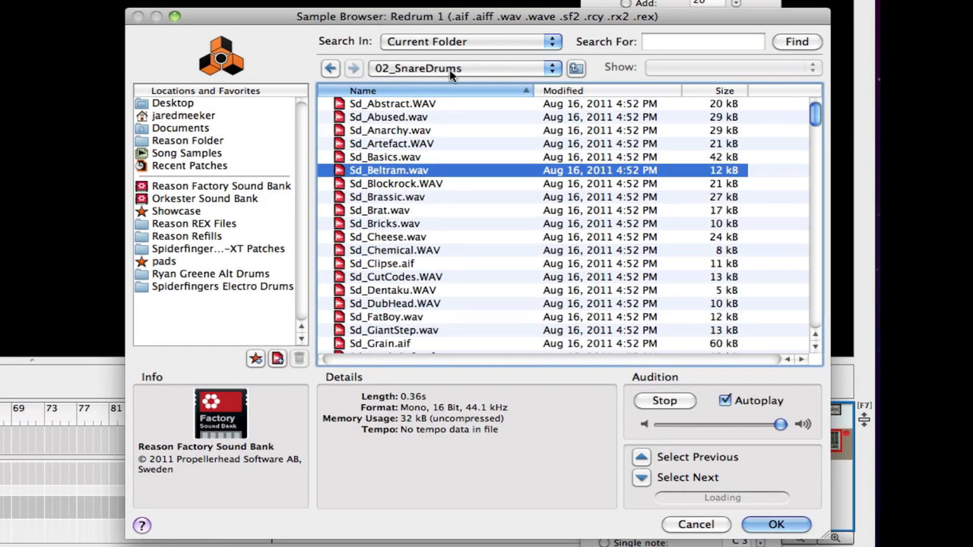
left_click(452, 73)
left_click(444, 92)
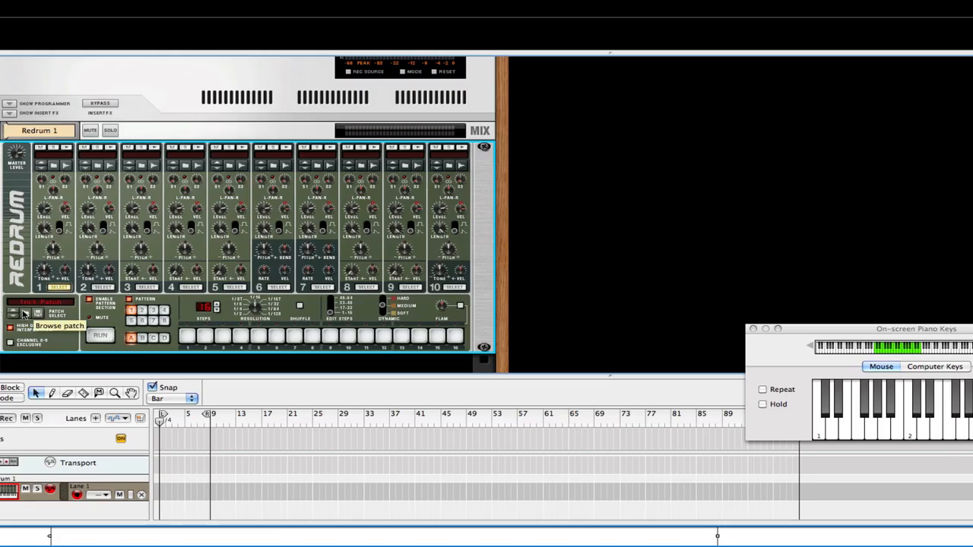
Browse Redrum patches, preview the third patch in Click House Kits and return to the Redrum Drum Kits folder.
left_click(195, 394)
double_click(622, 204)
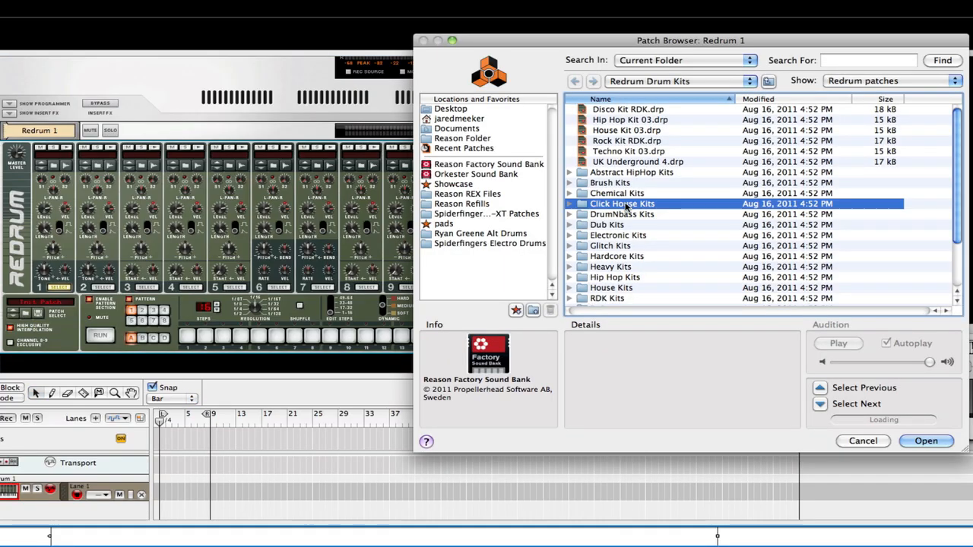
left_click(630, 130)
left_click(688, 82)
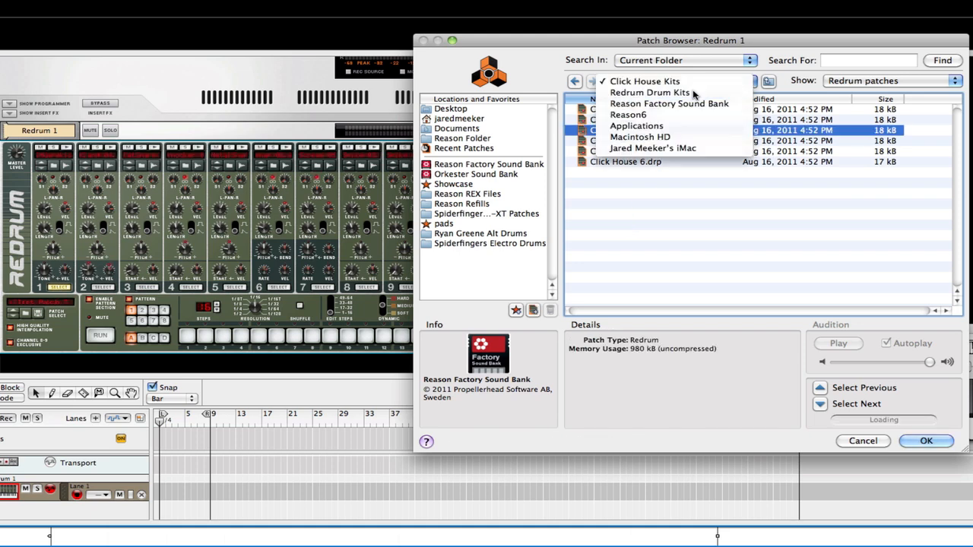
left_click(693, 92)
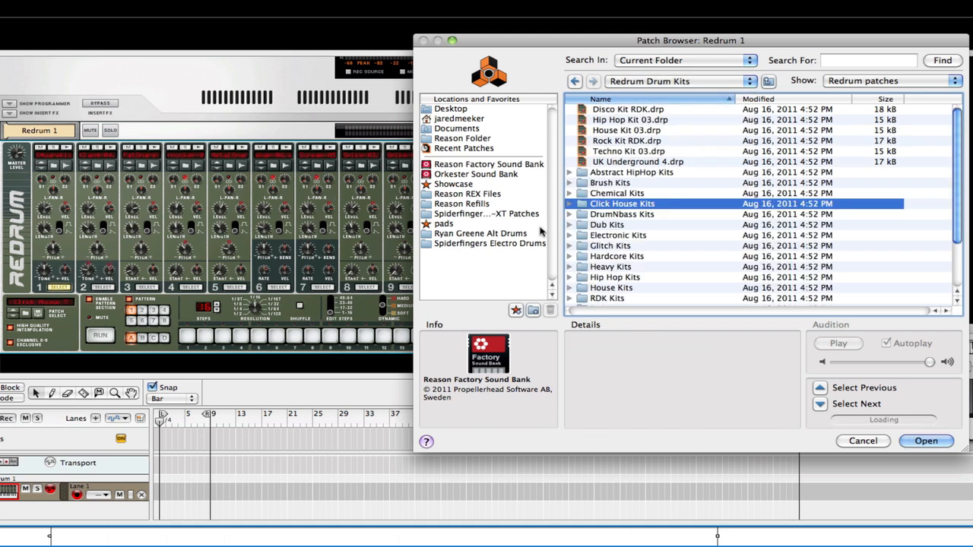
Check the 02_SnareDrums folder in xclusive drums-sorted for Redrum patches and leave the patch browser without loading anything.
scroll(608, 296, "down", 3)
double_click(613, 301)
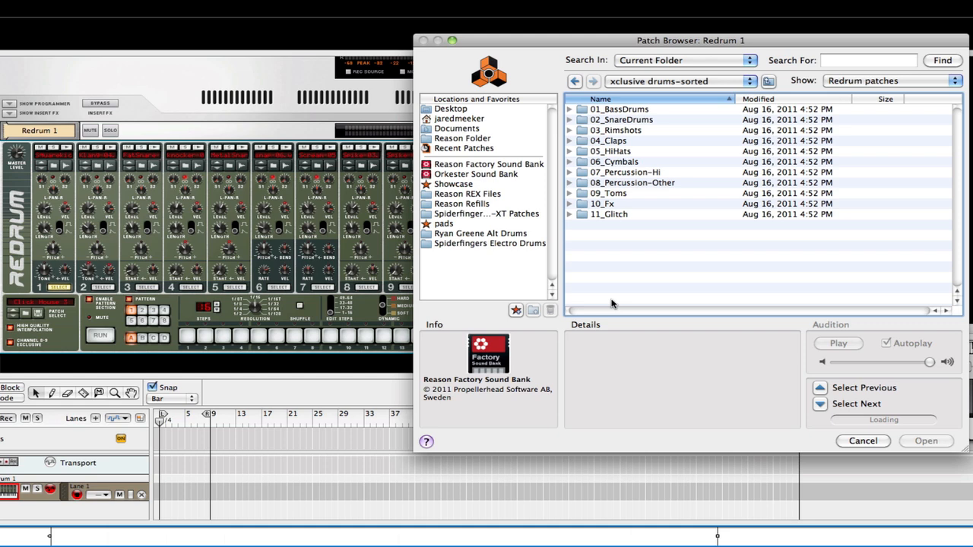
double_click(622, 120)
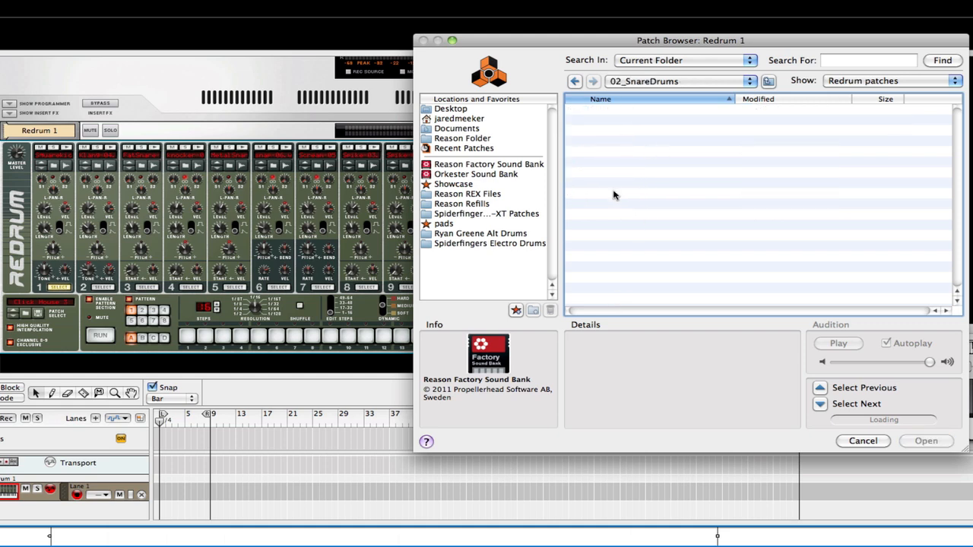
left_click(871, 443)
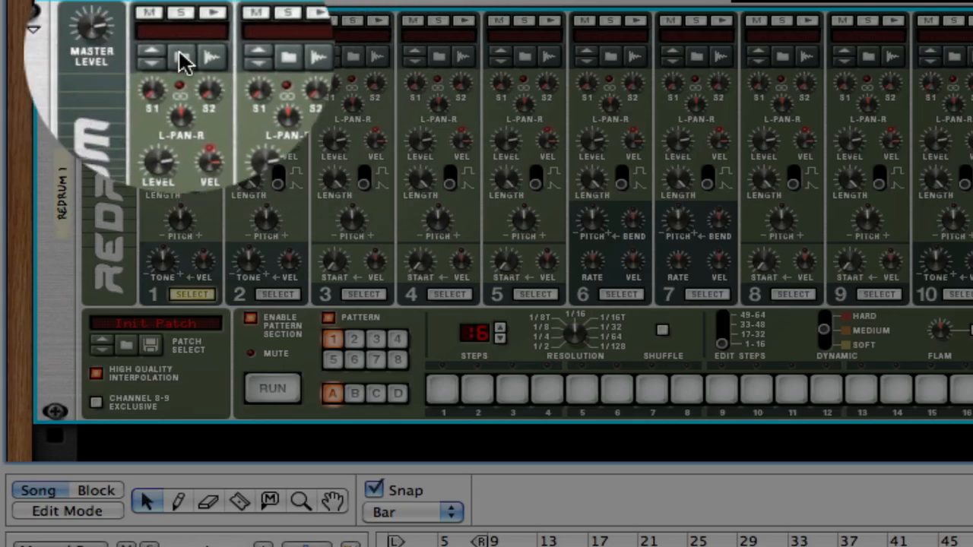
Load 090_LoccoGtr2_mLp_eLAB.aif into Redrum channel 1 from the factory sound bank's Music Loops, Fixed Tempo (wave, aiff) folder.
left_click(54, 165)
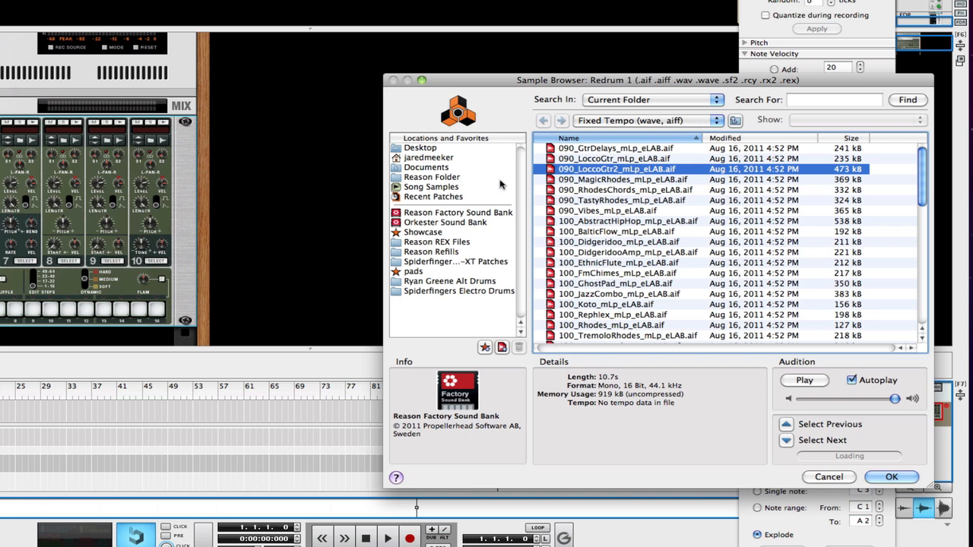
left_click(469, 215)
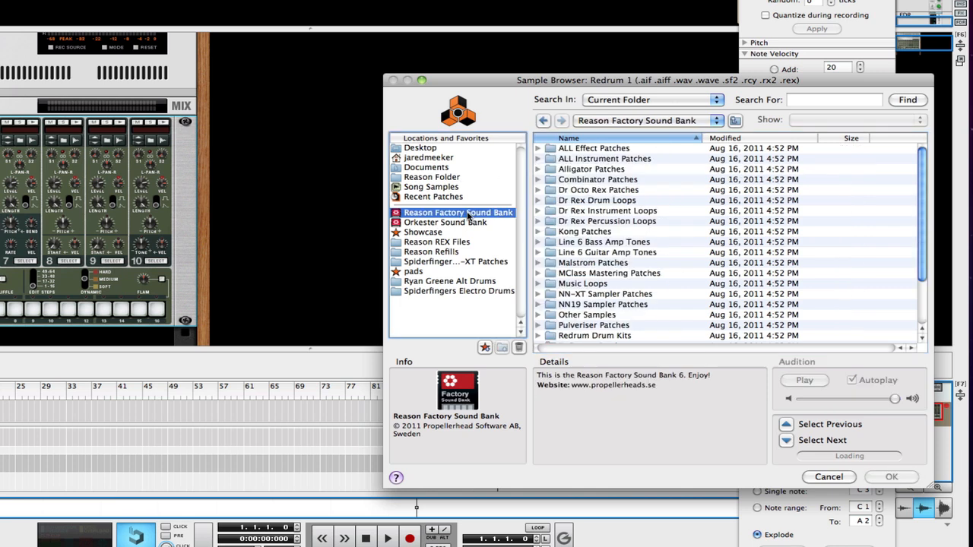
scroll(627, 262, "down", 3)
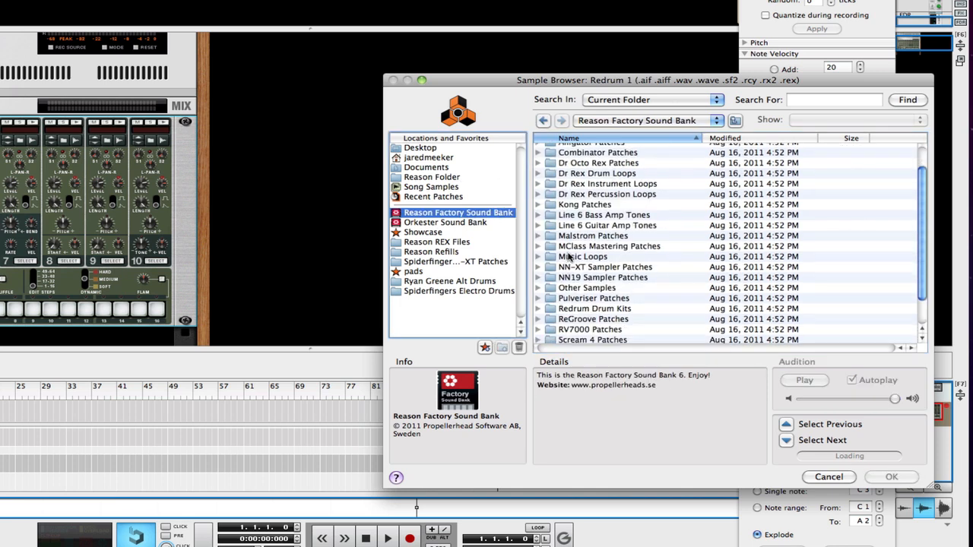
double_click(570, 257)
double_click(598, 150)
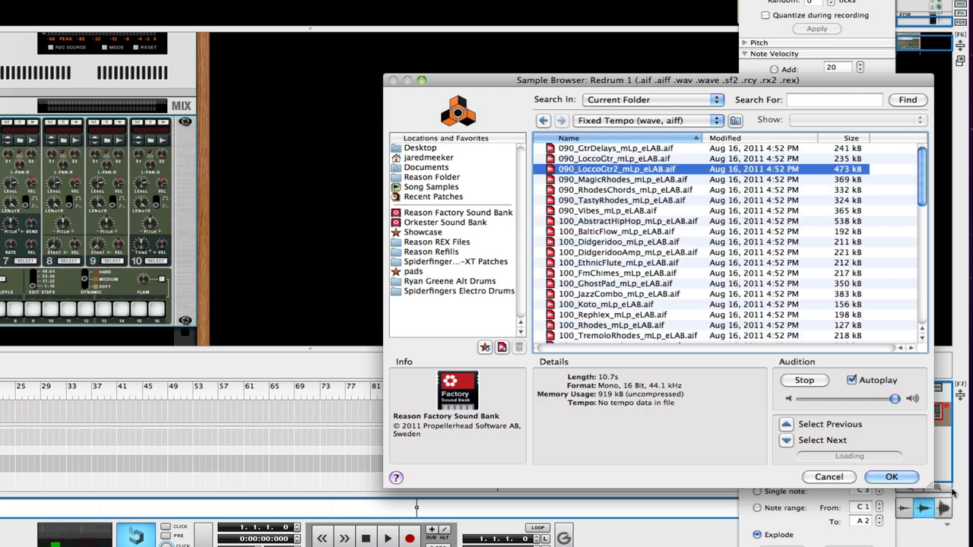
left_click(899, 479)
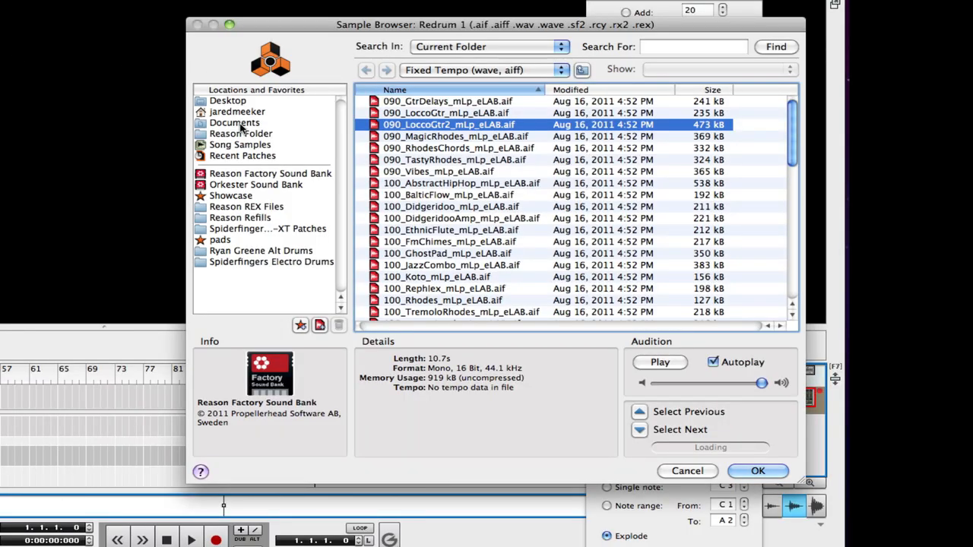
Audition BSQ_BigKickBeat_112.rx2 from the factory bank's Dr Rex Drum Loops, -Bomb Squad (BSQ), Beats folder and expand its slices.
left_click(302, 175)
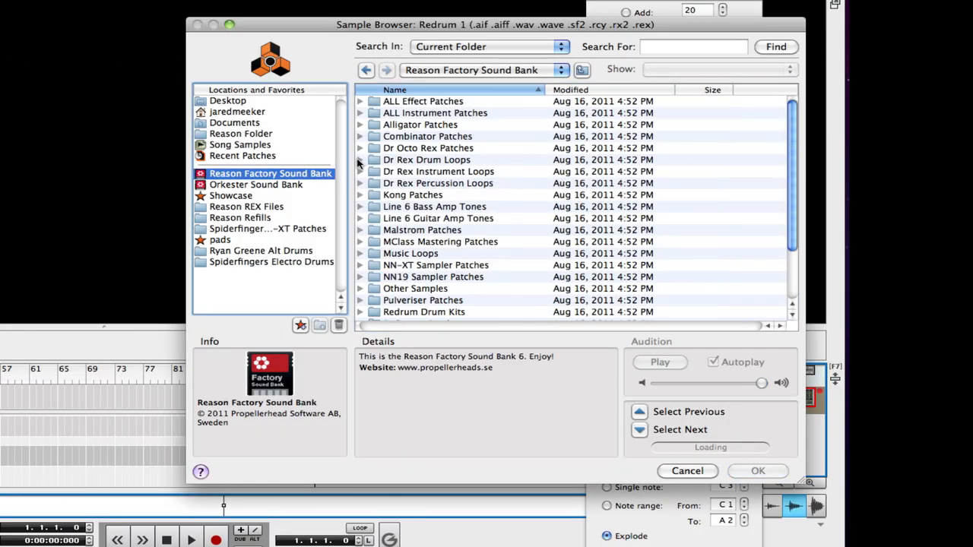
double_click(427, 161)
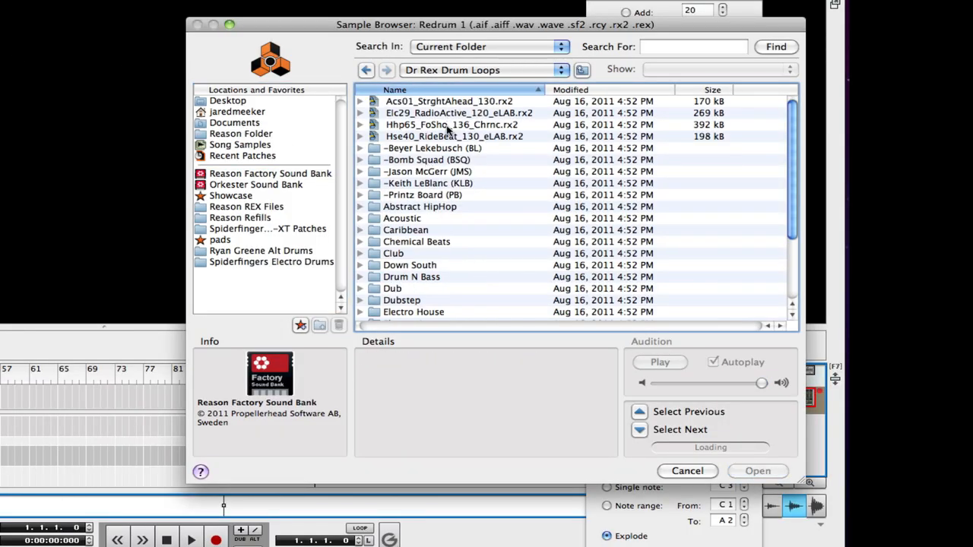
left_click(419, 161)
double_click(420, 161)
double_click(421, 103)
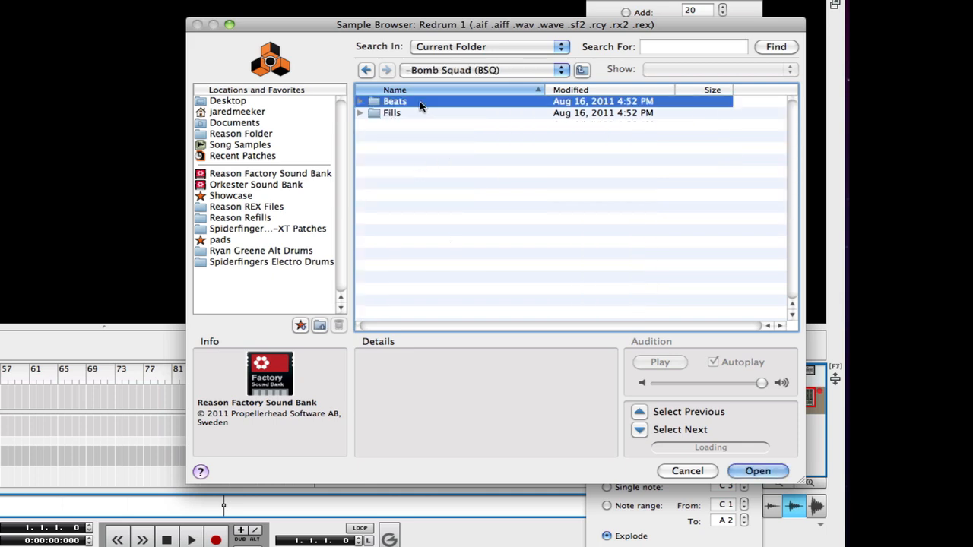
left_click(441, 149)
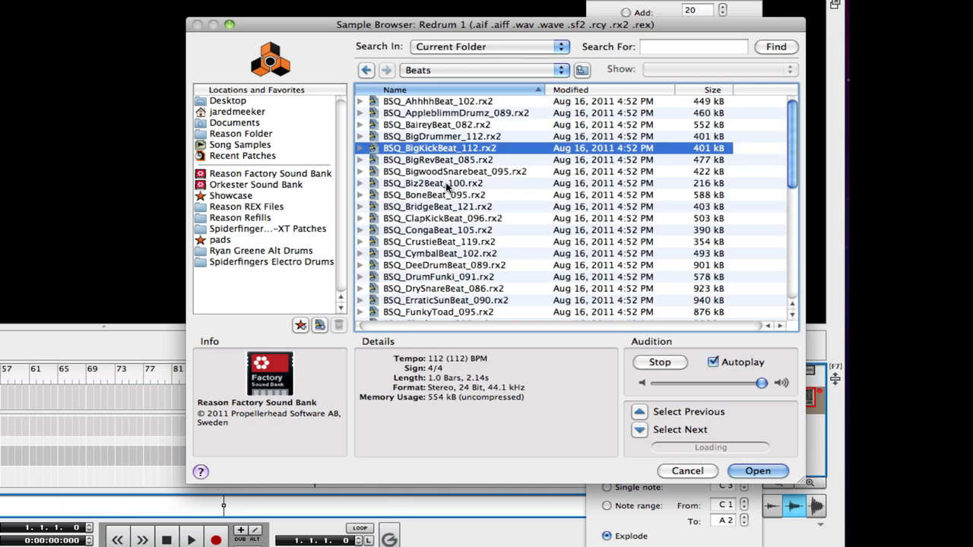
left_click(360, 149)
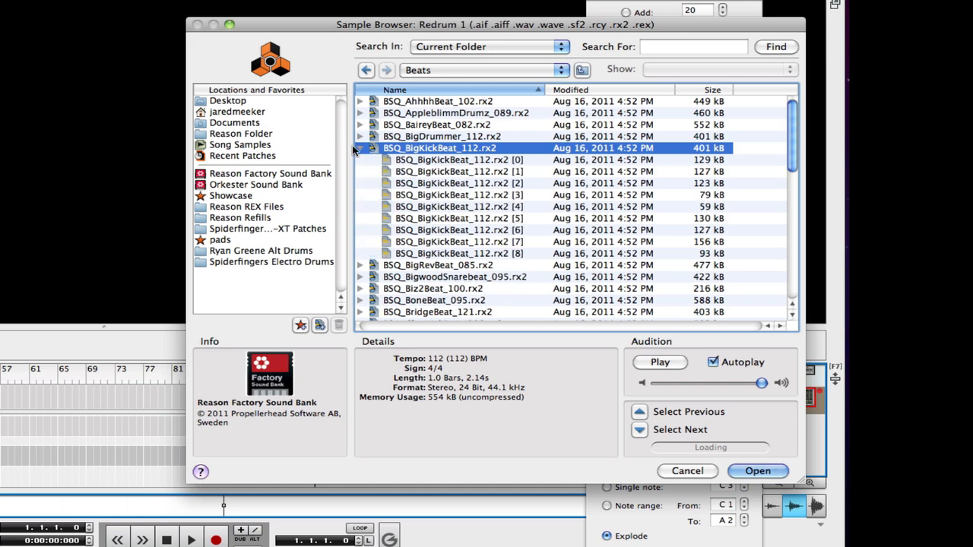
Audition slices [0] to [3] of BSQ_BigKickBeat_112.rx2 and load slice [0] into Redrum channel 1.
left_click(471, 161)
left_click(471, 172)
left_click(464, 183)
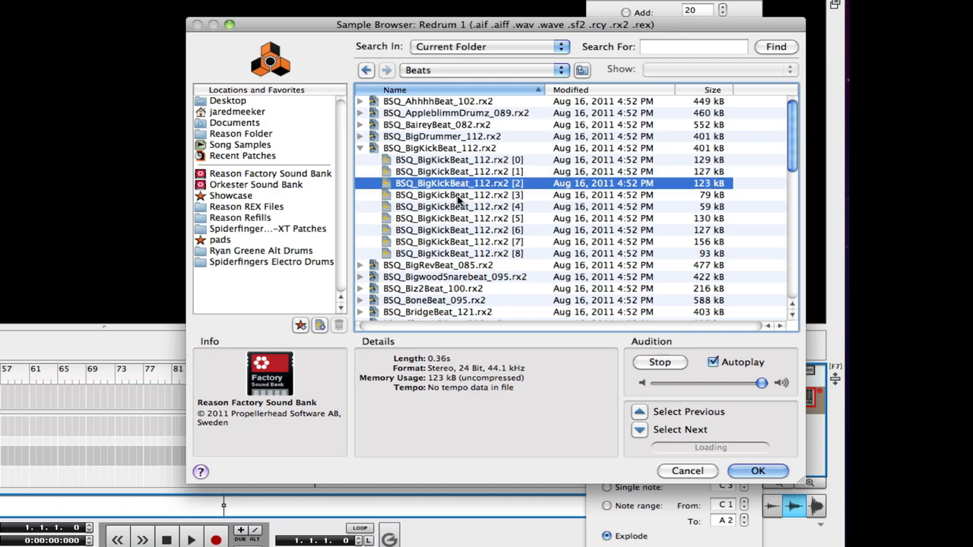
left_click(464, 195)
left_click(462, 161)
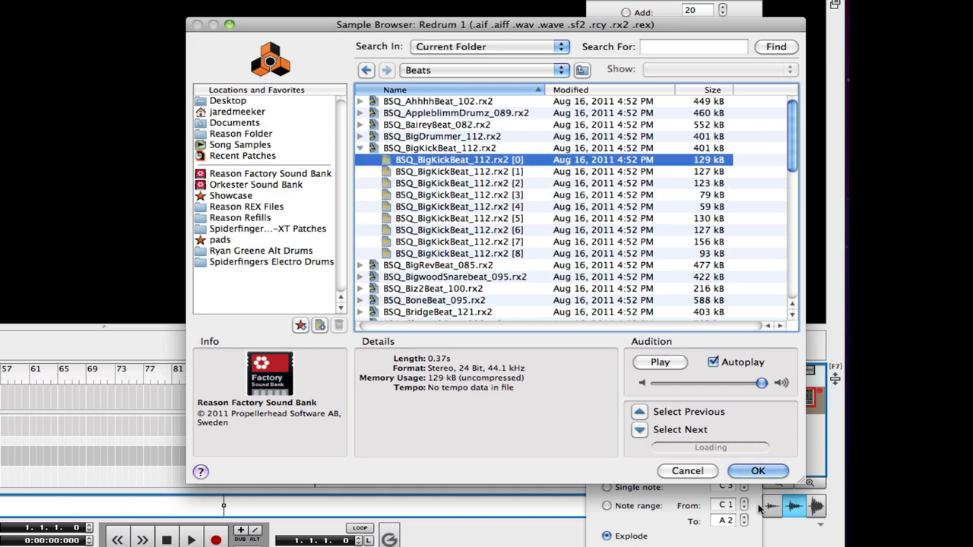
left_click(758, 471)
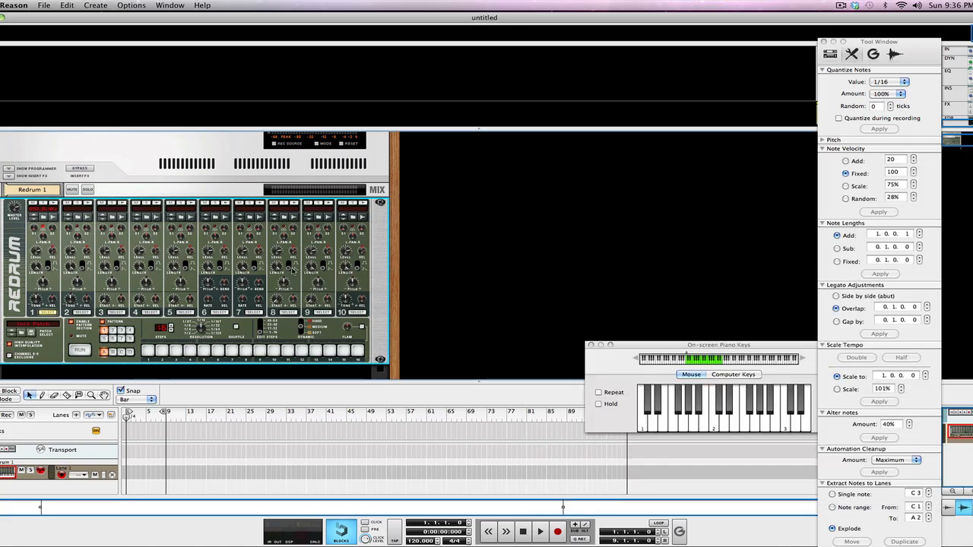
Load slices [1], [2] and [3] of BSQ_BigKickBeat_112.rx2 into Redrum channels 2, 3 and 4 respectively.
left_click(89, 216)
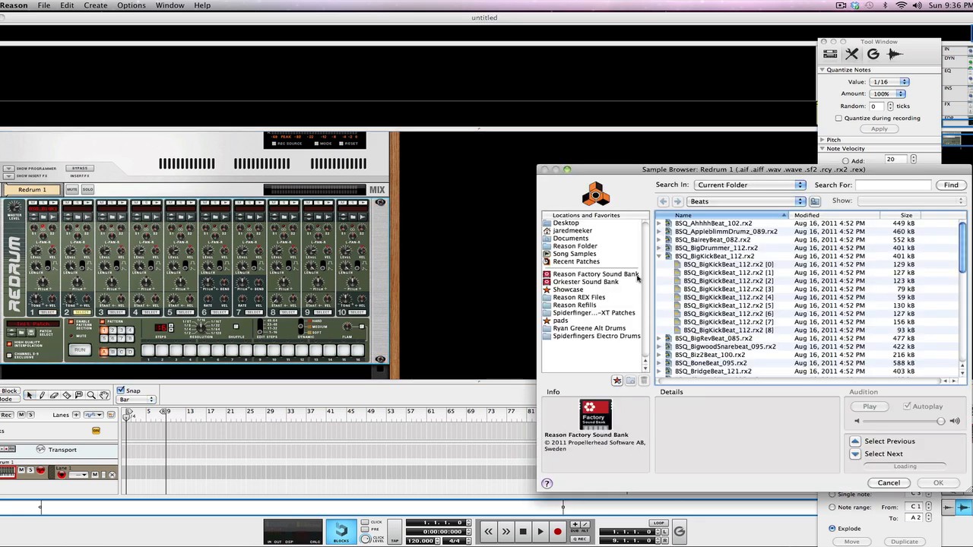
left_click(708, 273)
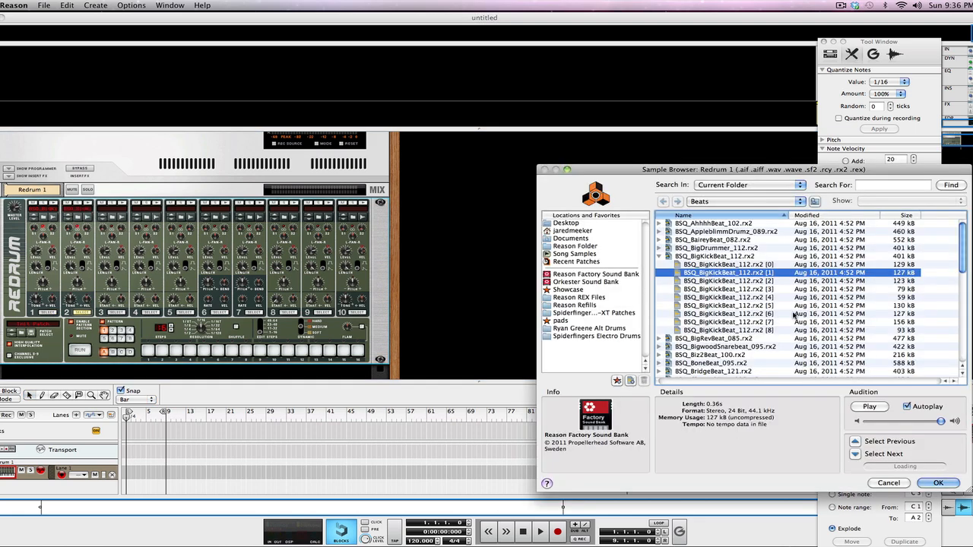
key("Return")
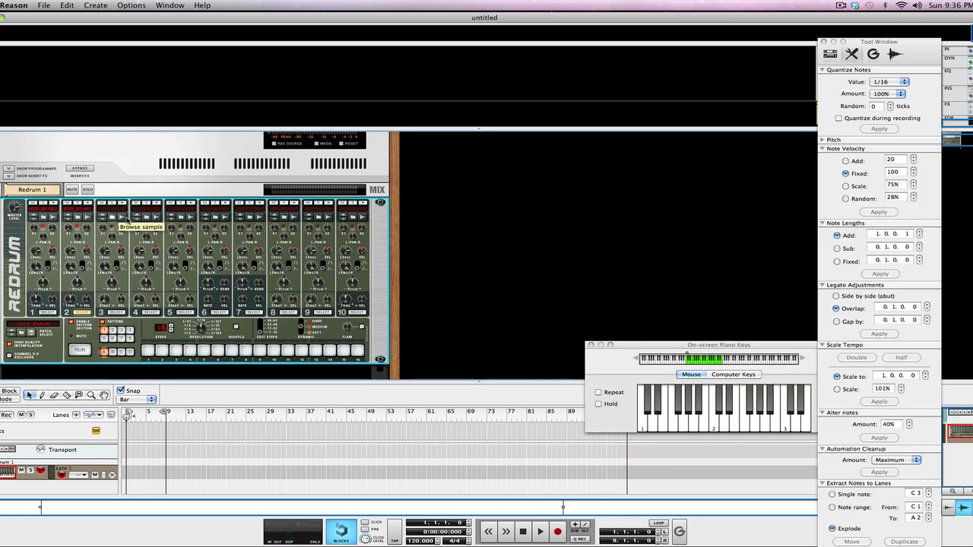
left_click(112, 217)
left_click(754, 283)
key("Return")
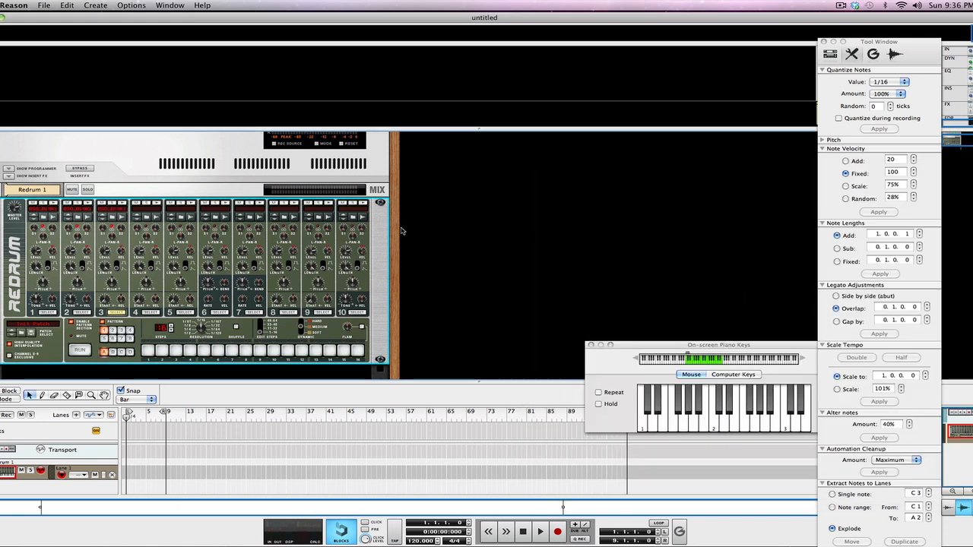
left_click(145, 218)
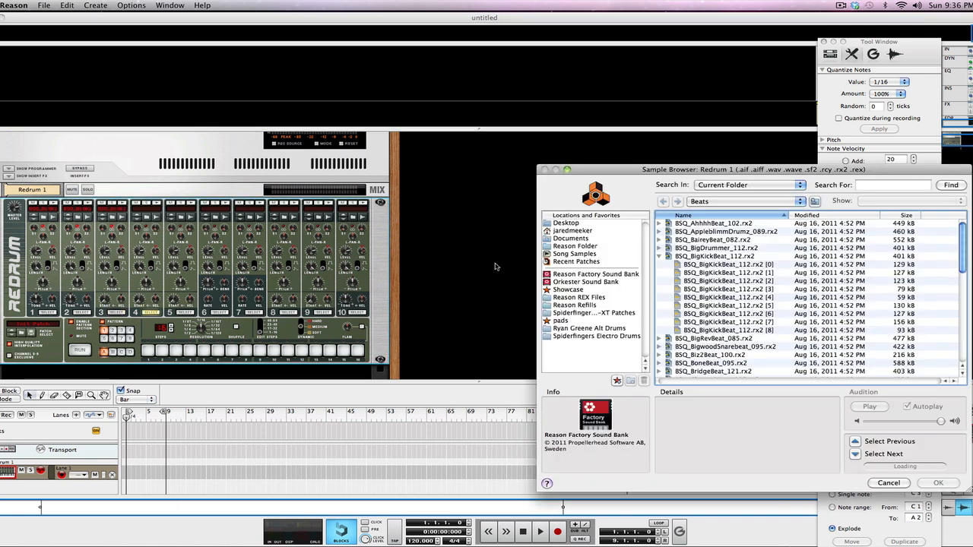
left_click(710, 293)
key("Return")
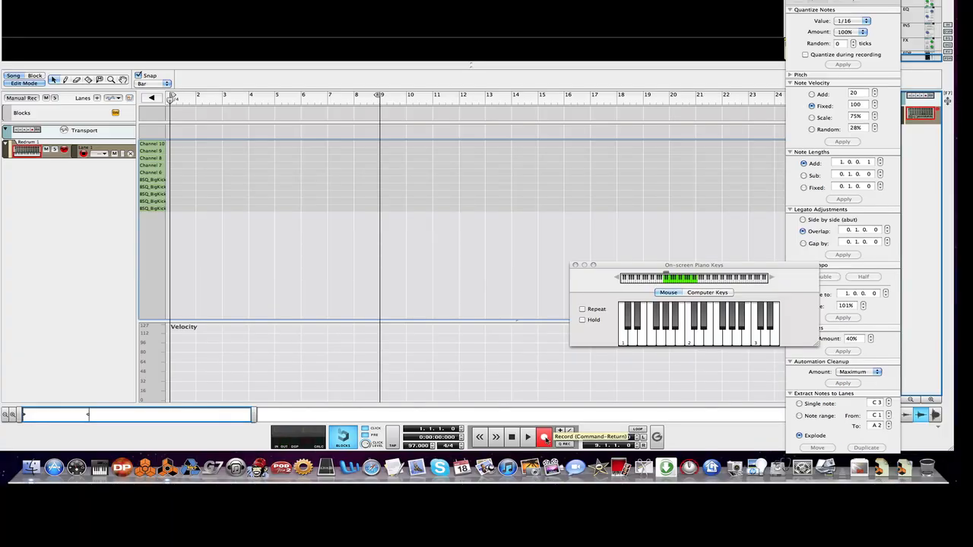
Start recording on the Redrum 1 sequencer track.
left_click(545, 437)
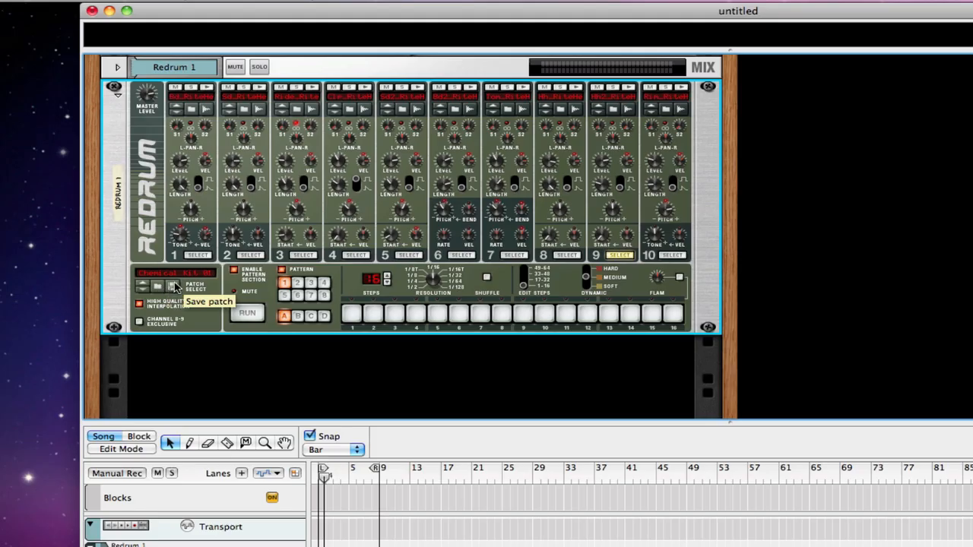
Look at saving the Redrum patch Chemical Kit 01 to the Desktop and leave without saving.
left_click(173, 286)
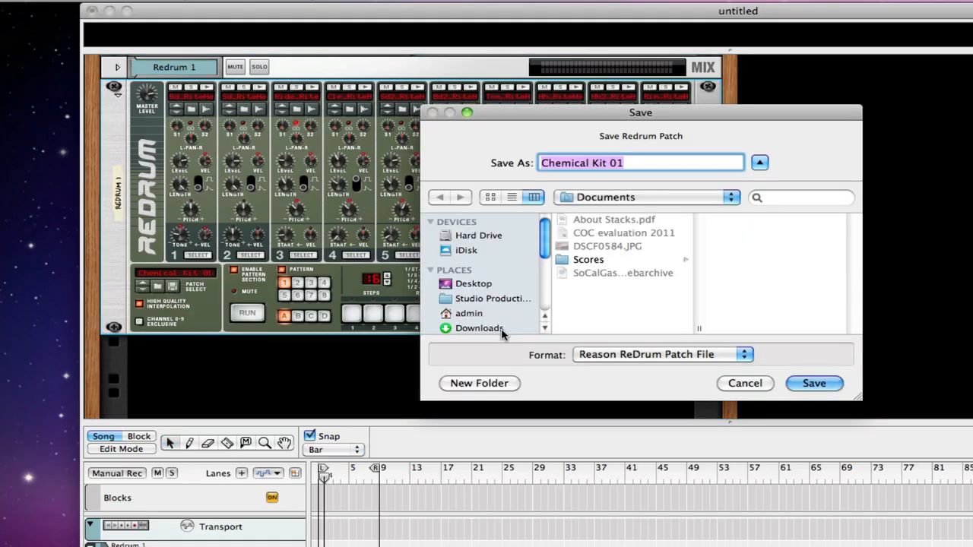
left_click(502, 285)
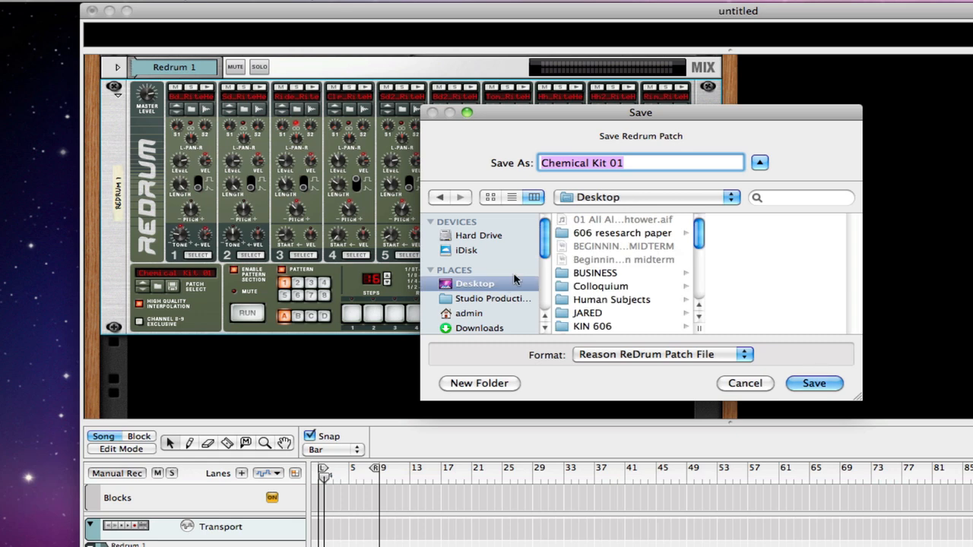
left_click(744, 383)
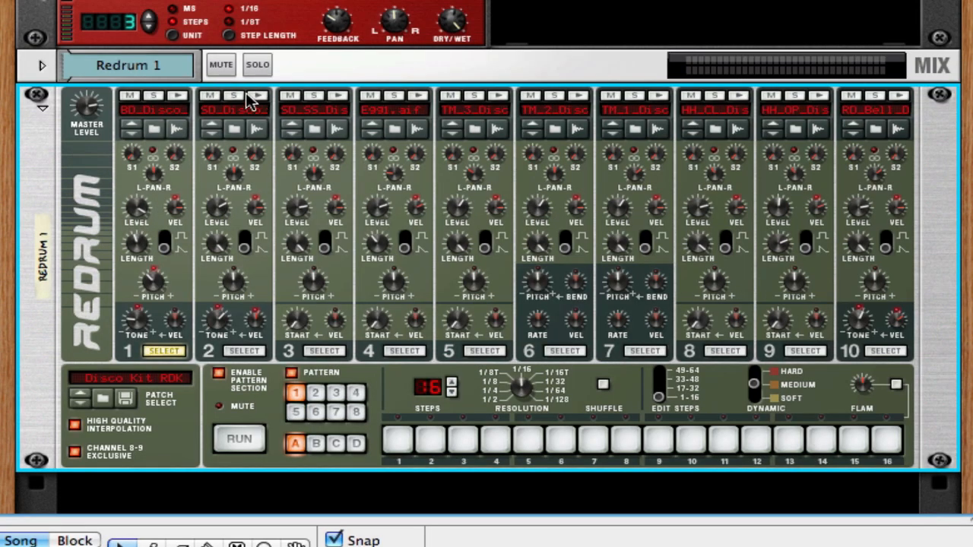
Audition Redrum channel 1 and load 090_LoccoGtr2_mLp_eLAB.aif into it from the factory bank's Music Loops, Fixed Tempo (wave, aiff) folder.
left_click(180, 99)
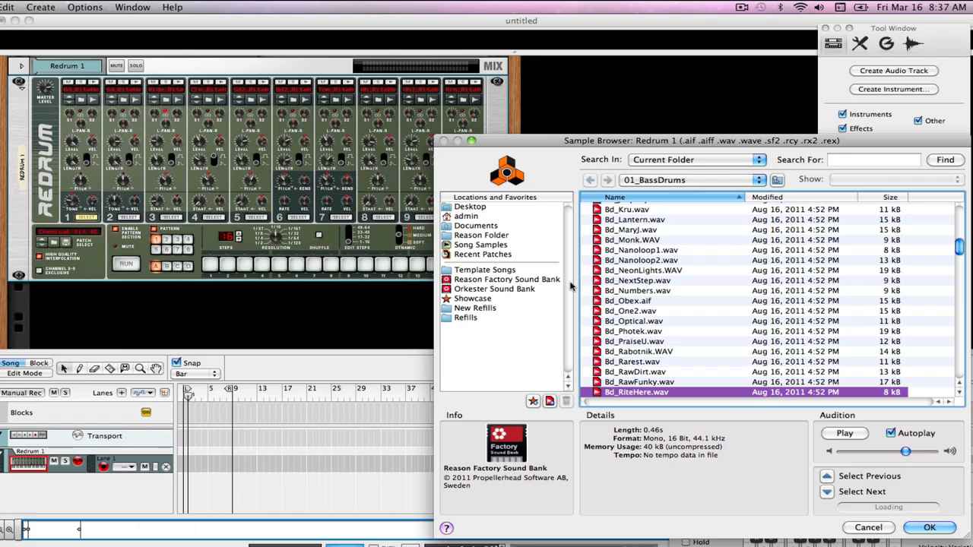
left_click(547, 278)
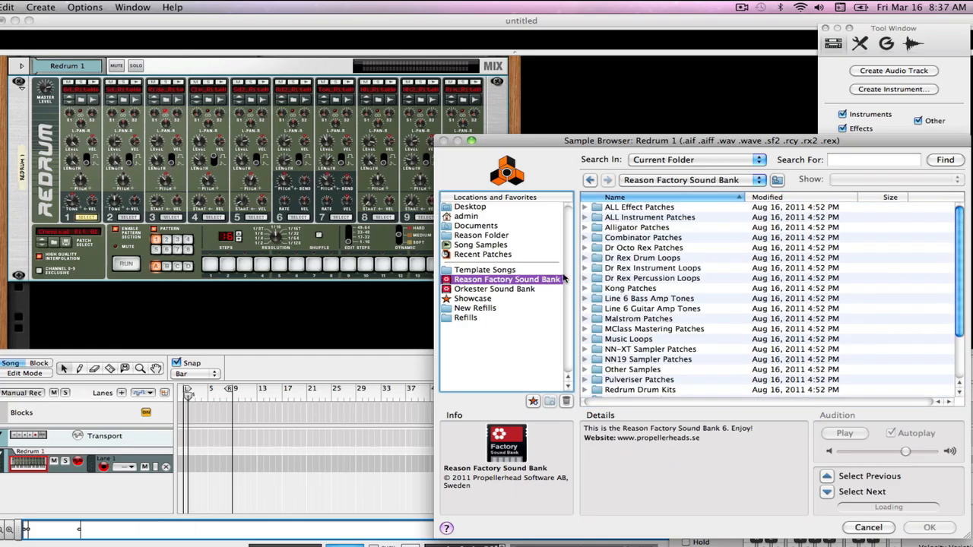
double_click(612, 341)
double_click(633, 207)
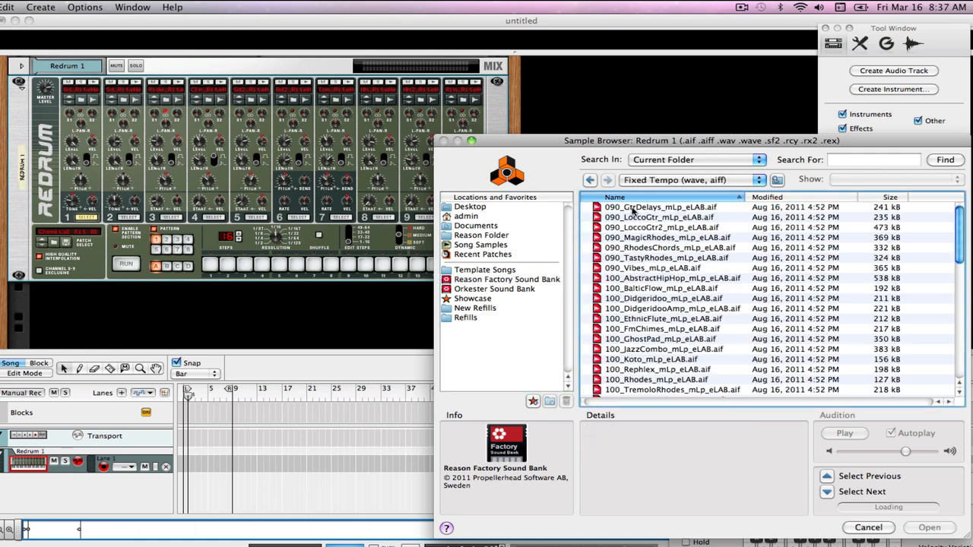
double_click(628, 228)
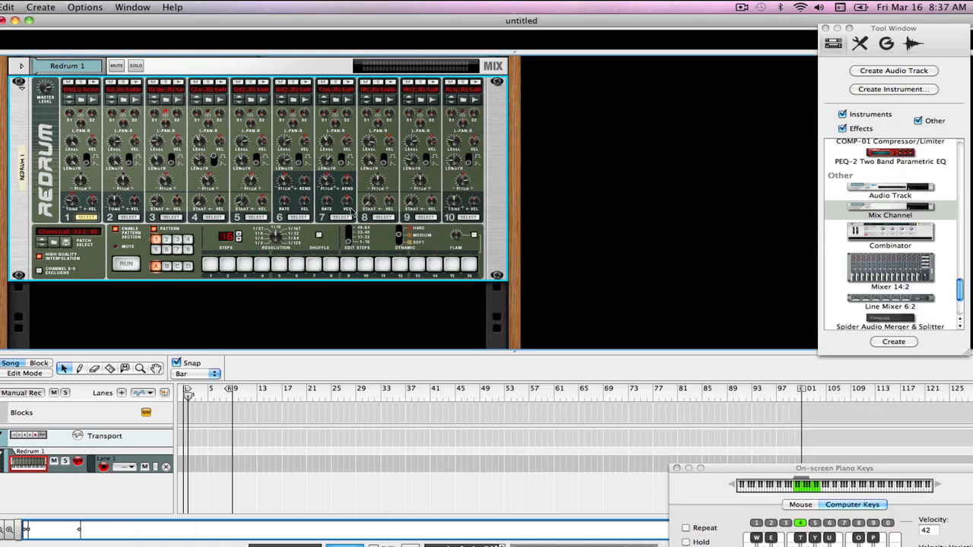
Add an RV7000 Advanced Reverb below Redrum and cable Redrum's Send Out 1 to the reverb's left audio input.
key("Tab")
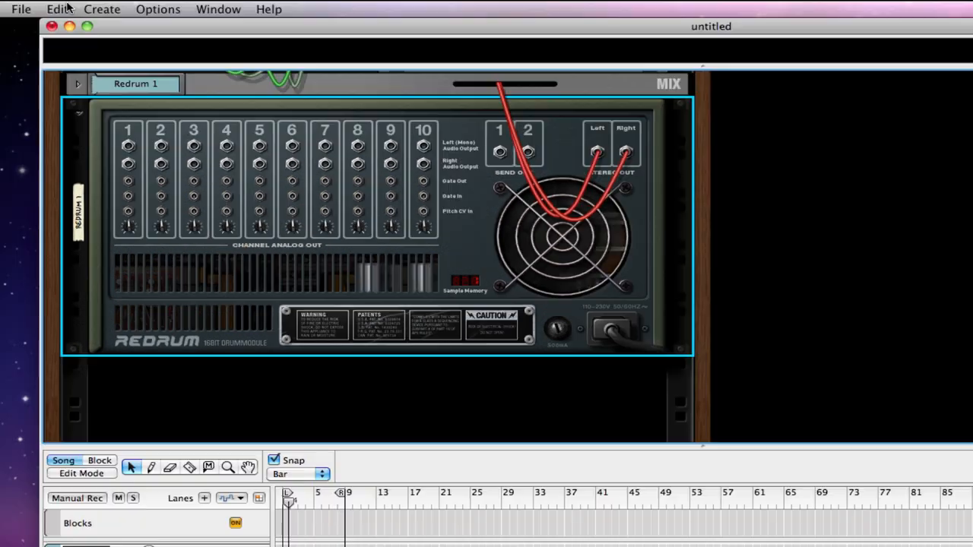
left_click(102, 9)
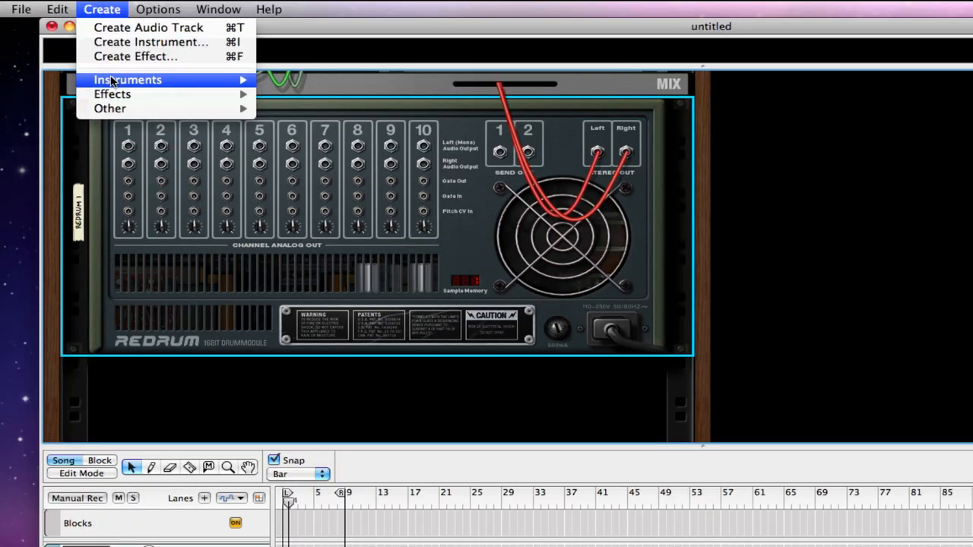
mouse_move(112, 93)
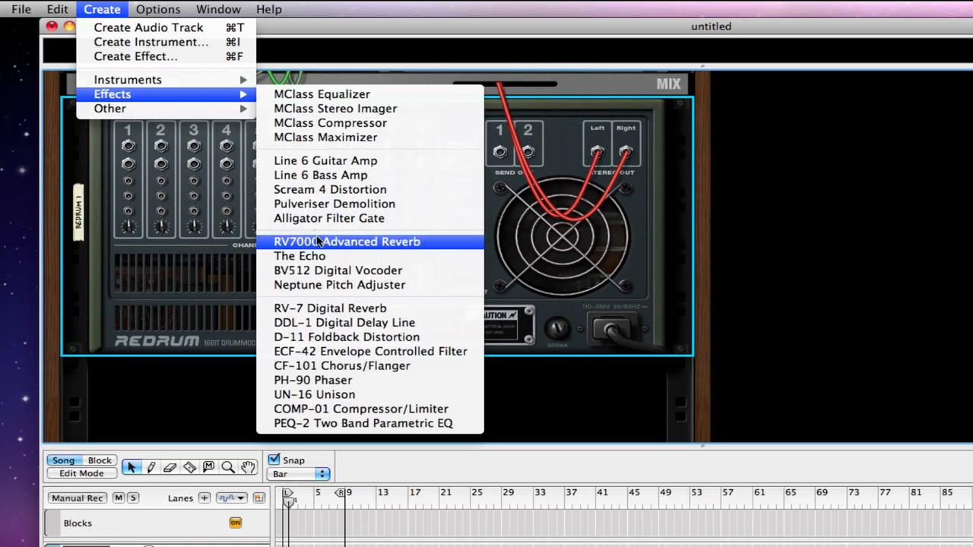
left_click(320, 241)
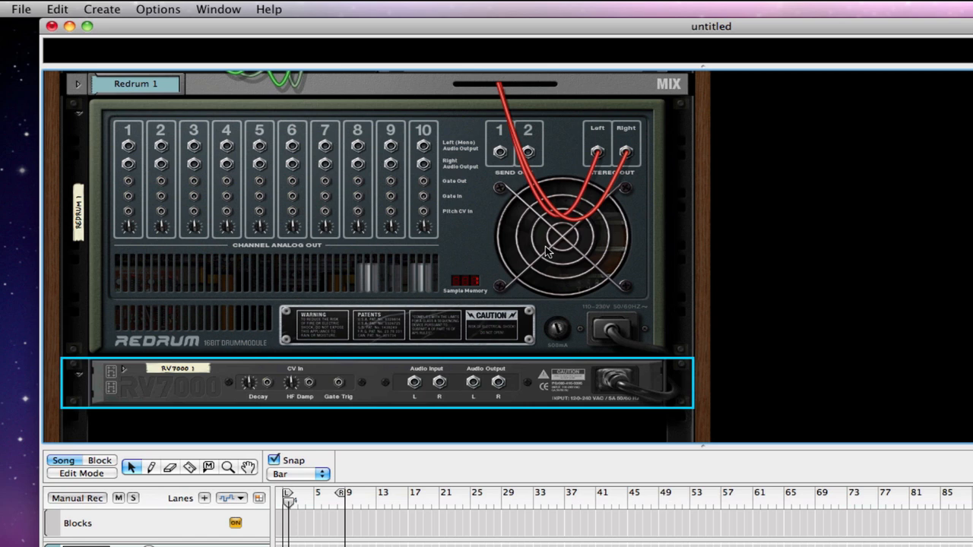
left_click_drag(496, 157, 416, 384)
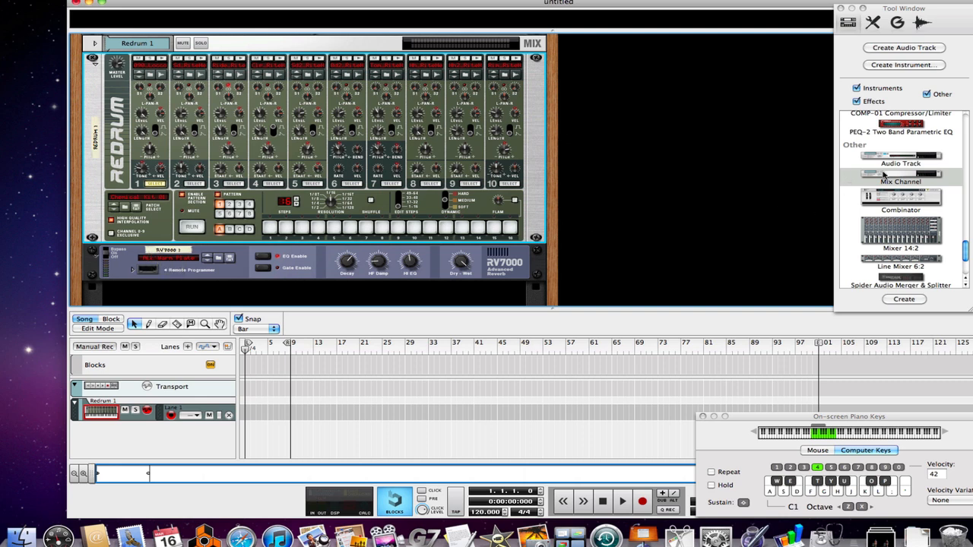
Add a Mix Channel below the RV7000 and cable the reverb's left audio output to the channel's left input.
left_click_drag(884, 175, 462, 251)
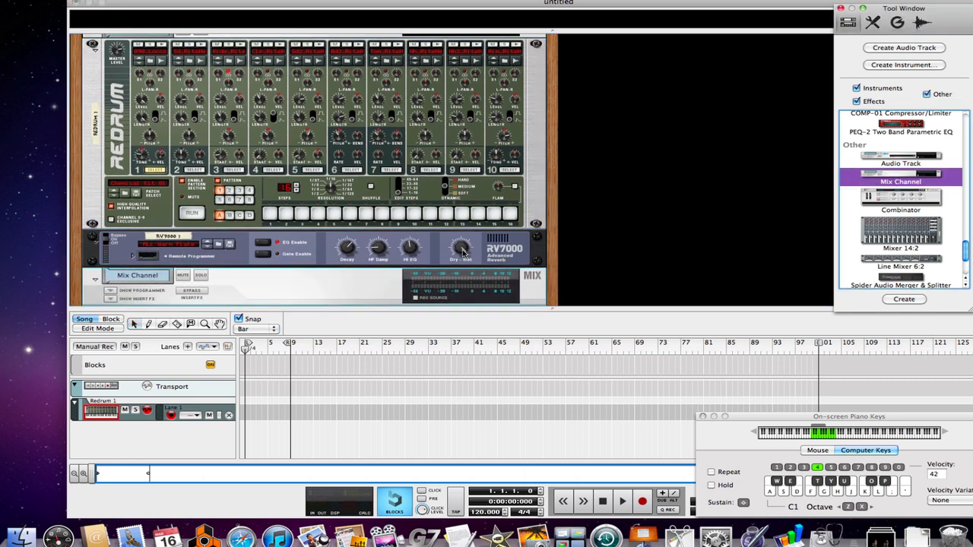
key("Tab")
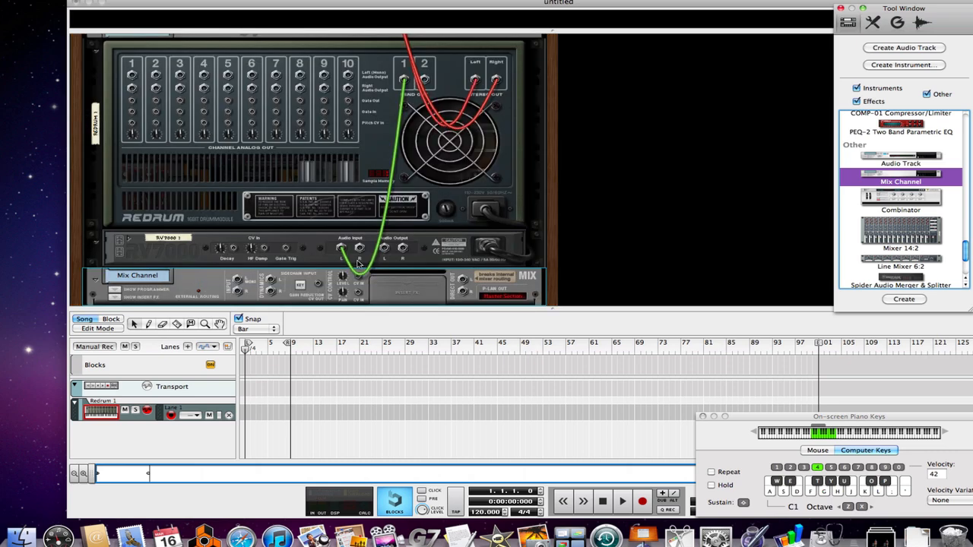
left_click_drag(386, 249, 239, 280)
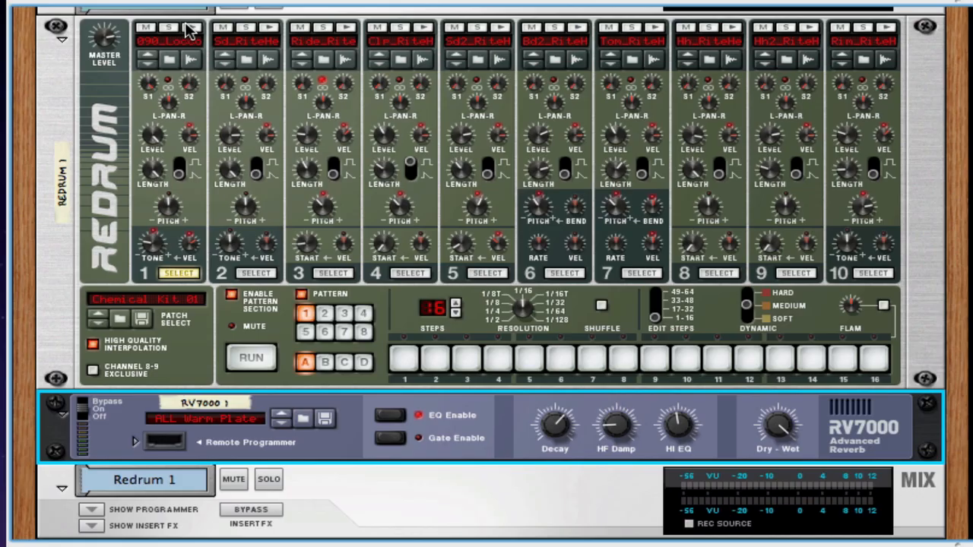
Play Redrum channel 1 and adjust its Send 1 amount through 95 to 113 to feed the reverb.
left_click(190, 28)
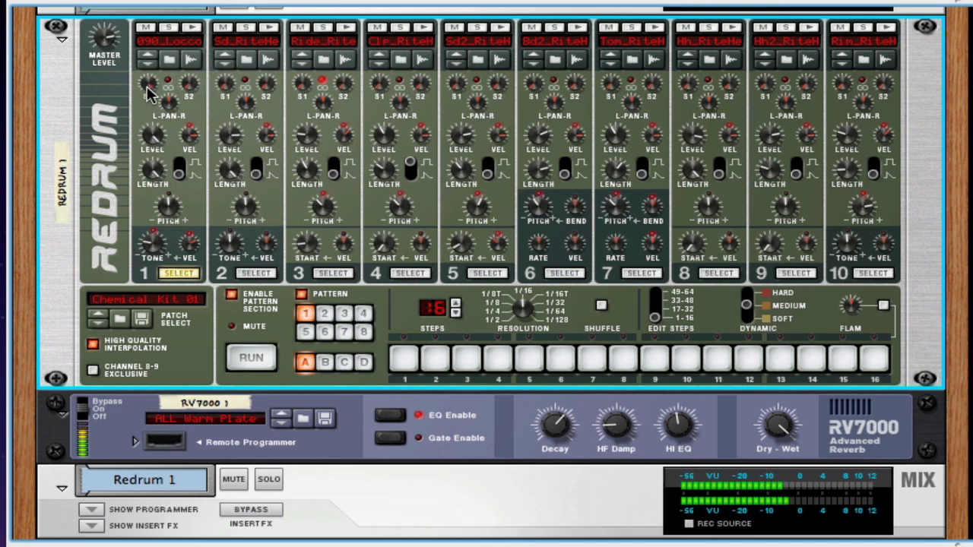
left_click_drag(150, 108, 150, 119)
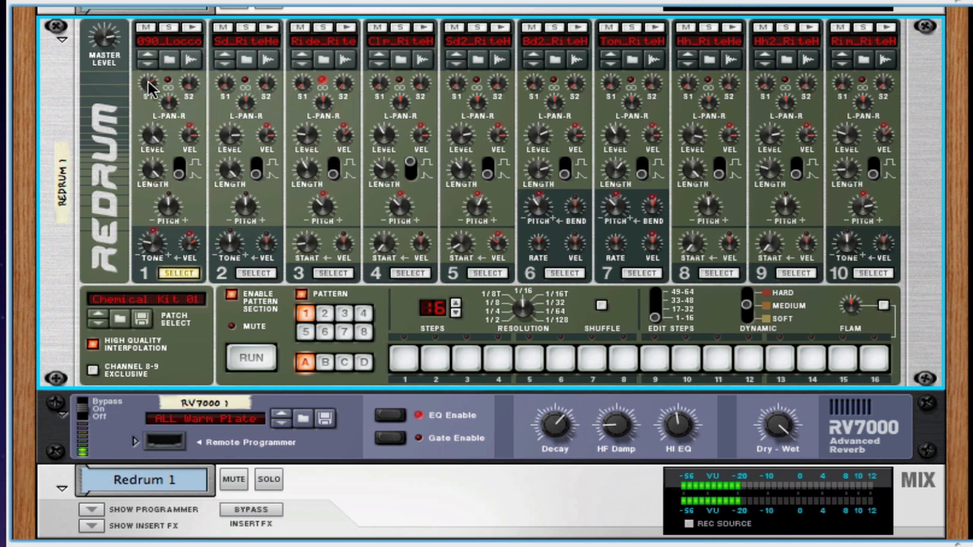
scroll(148, 88, "up", 3)
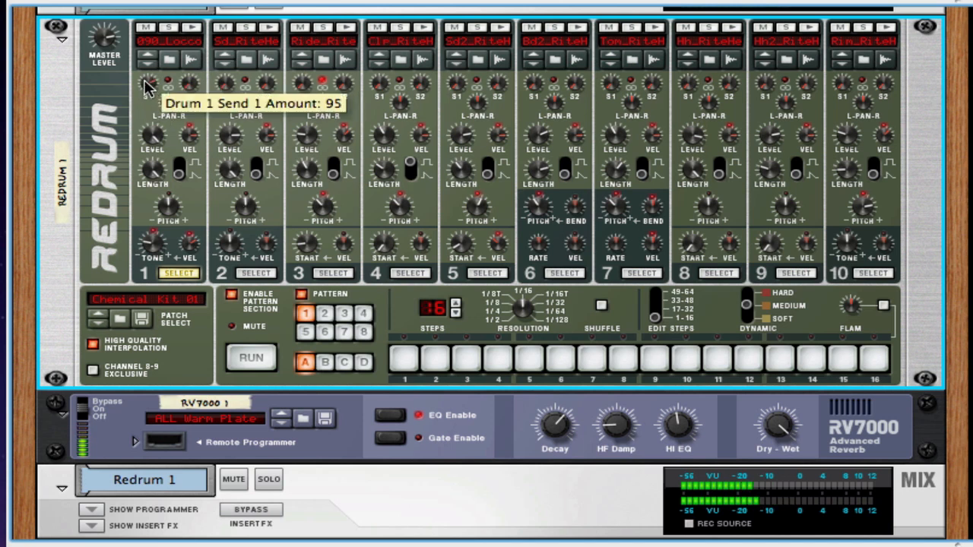
left_click_drag(150, 88, 149, 82)
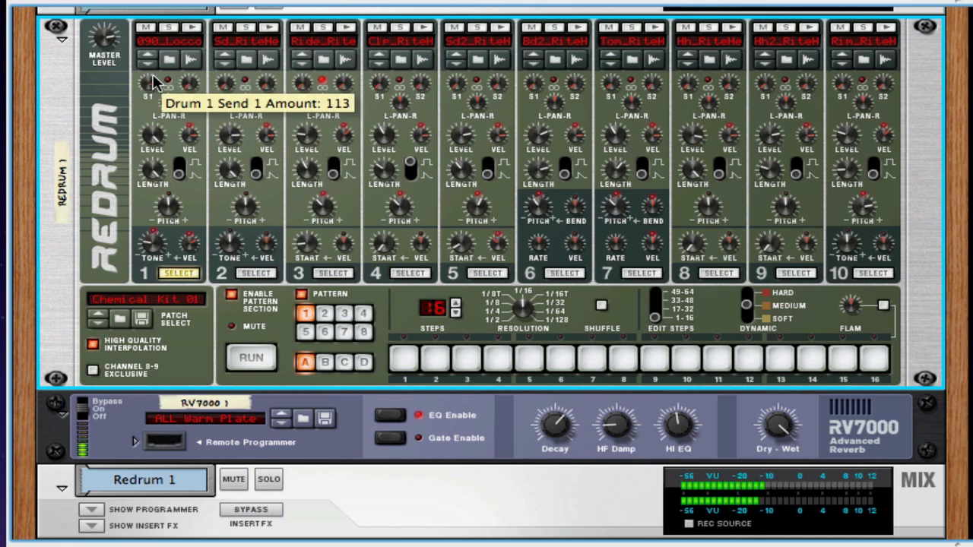
left_click_drag(156, 82, 156, 79)
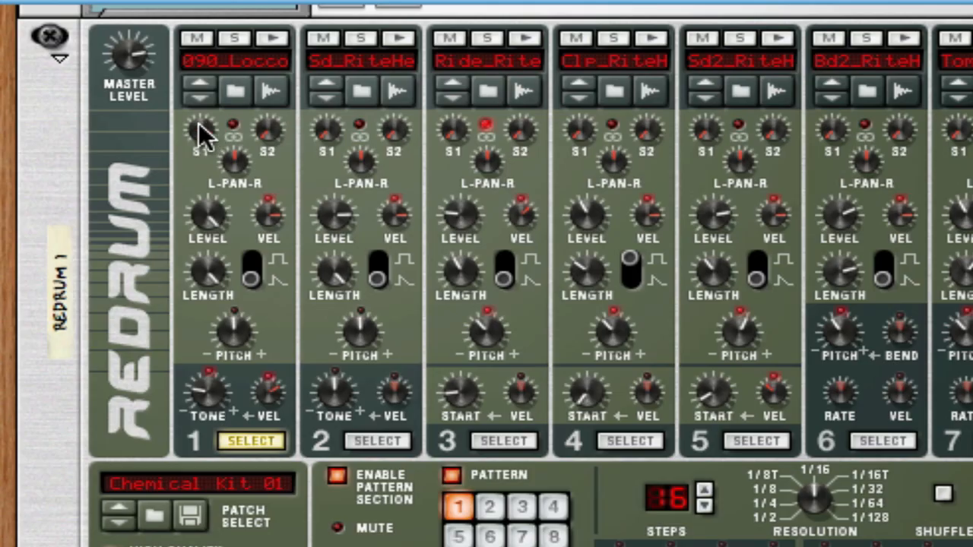
Play Redrum channel 1 while adjusting its pan, and raise its velocity-to-level amount.
left_click_drag(238, 159, 197, 122)
left_click(270, 39)
left_click_drag(238, 162, 257, 266)
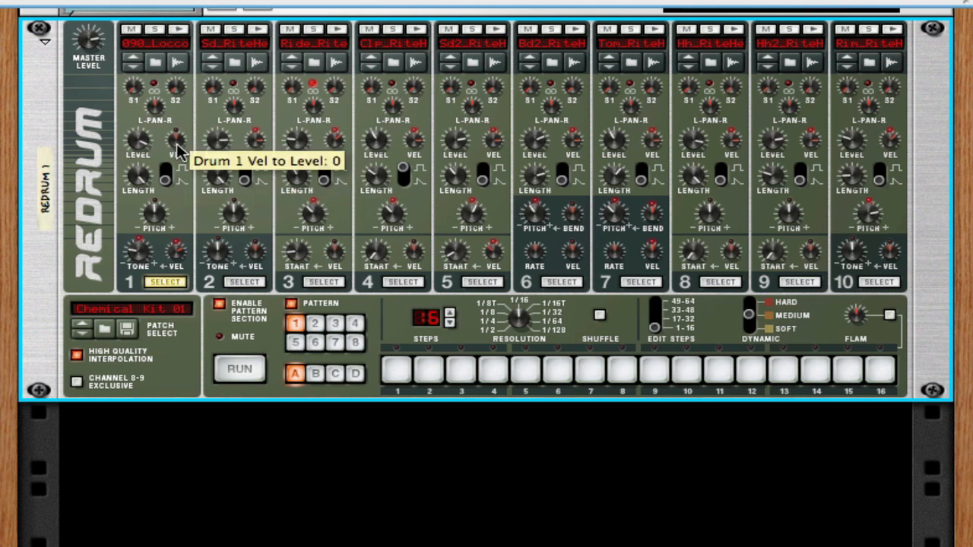
left_click_drag(175, 148, 168, 124)
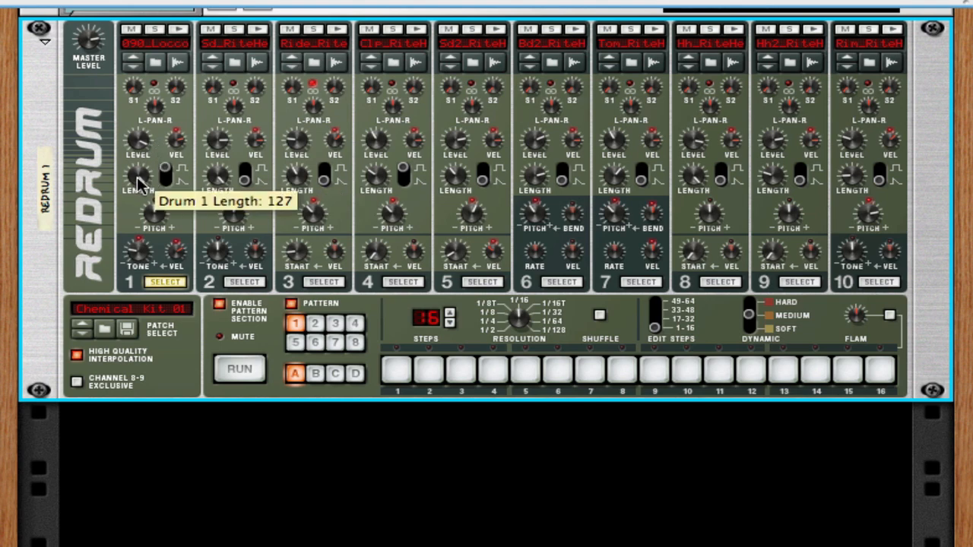
Shorten channel 1's length, play the channel, and lengthen it again to compare the sample's decay.
left_click_drag(141, 181, 142, 185)
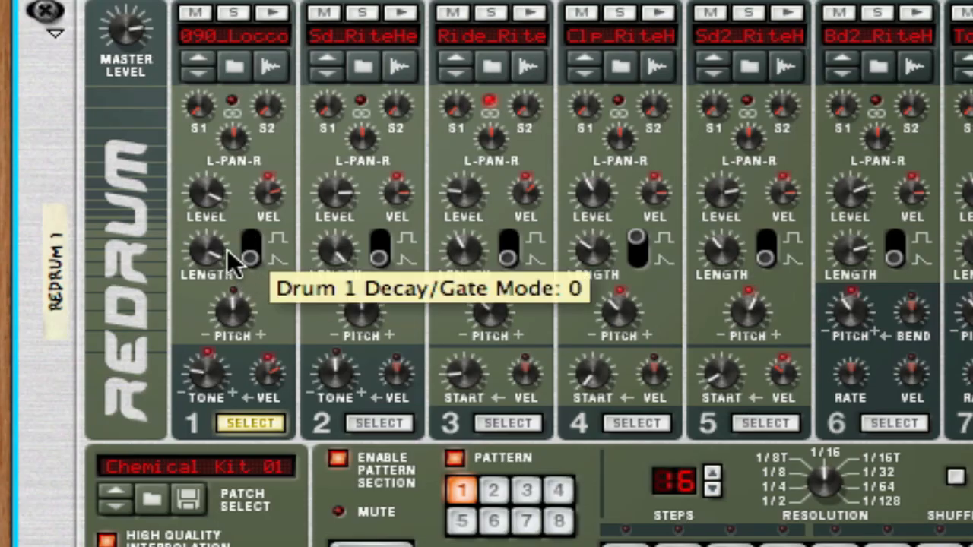
left_click_drag(207, 250, 198, 332)
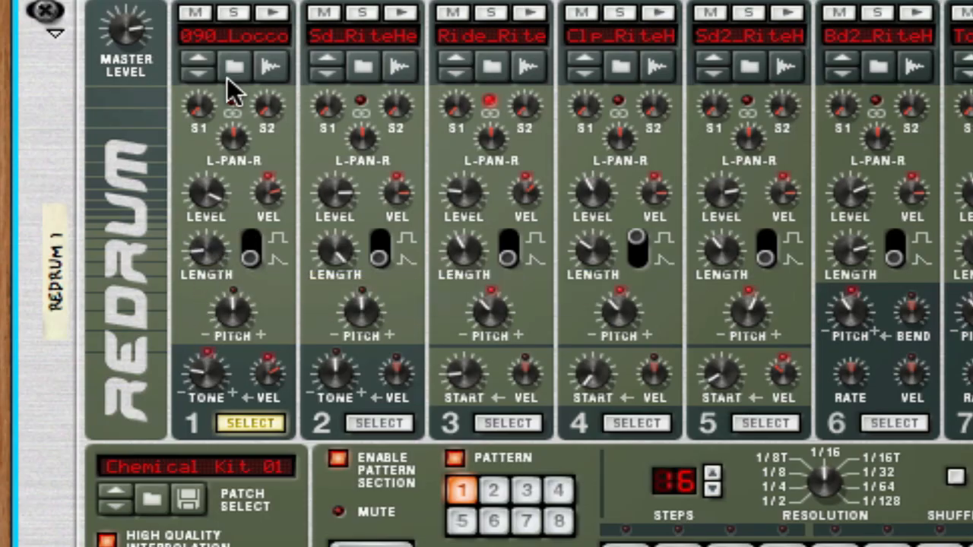
left_click(263, 13)
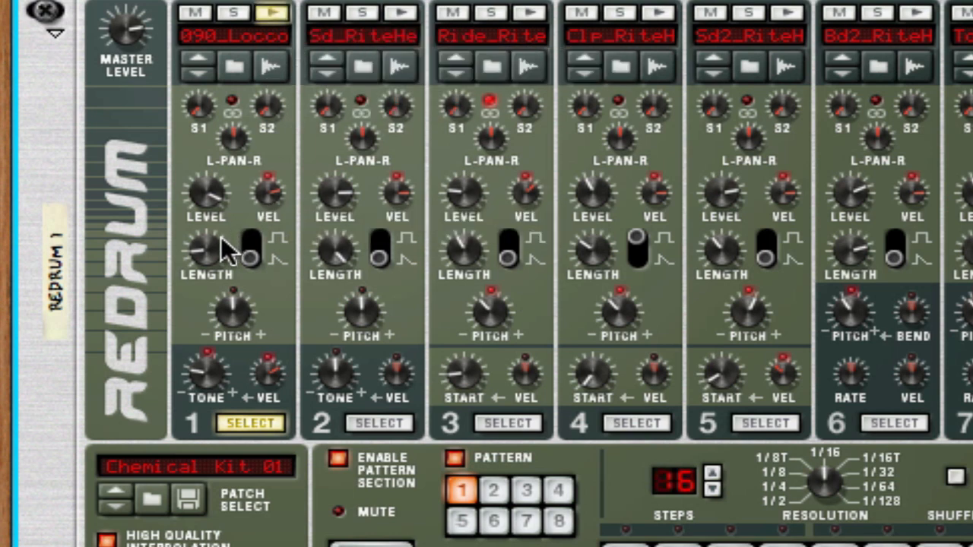
left_click_drag(209, 270, 199, 243)
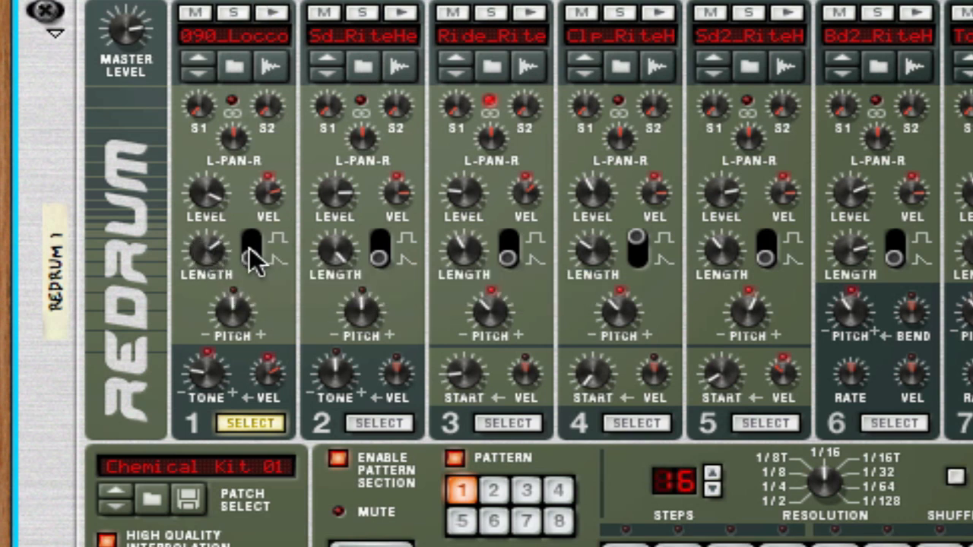
Set channel 1's velocity-to-level amount to 0 and test its decay/gate mode by playing drum 1 on the C1 piano key.
left_click_drag(269, 206, 252, 245)
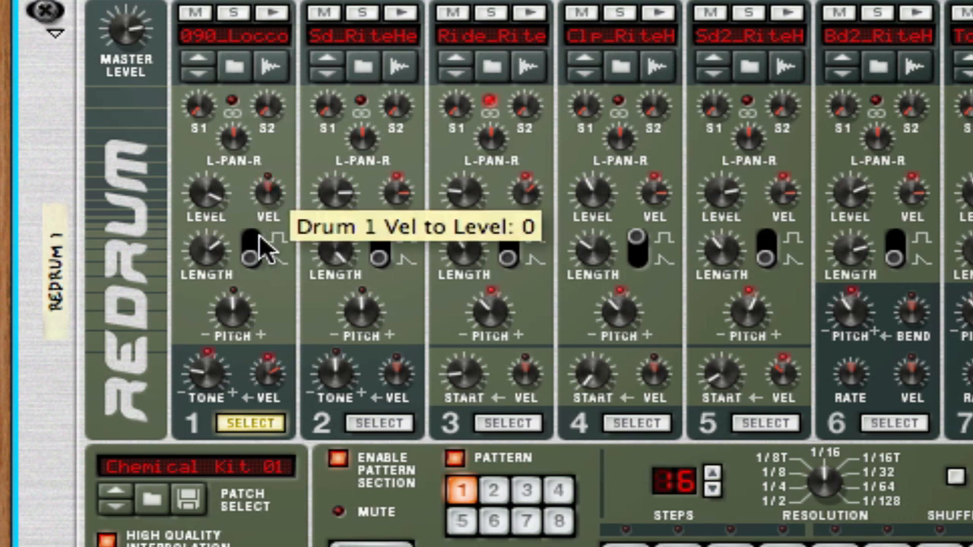
left_click(251, 263)
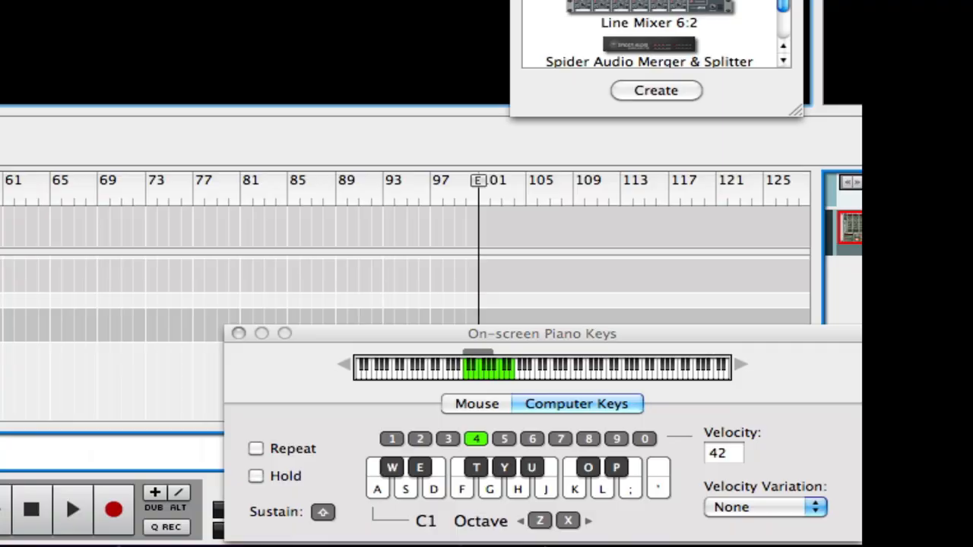
key("a")
key("a")
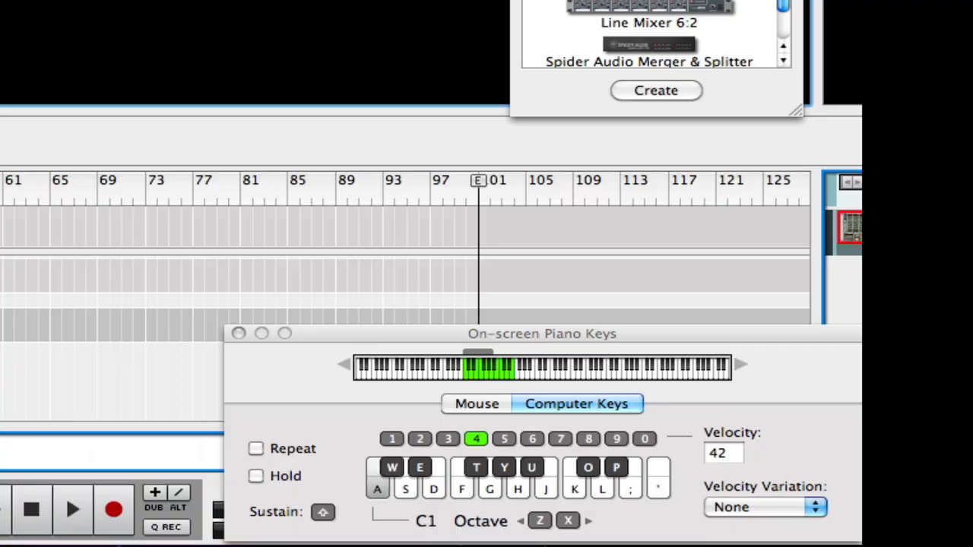
key("a")
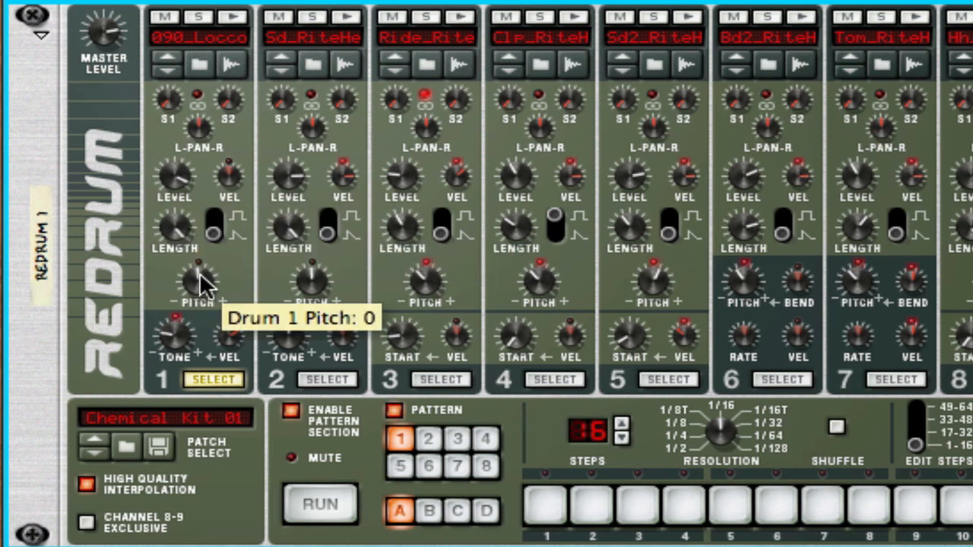
Switch channel 1 to gate mode and sweep its pitch down to -36 and back to 0.
left_click(213, 219)
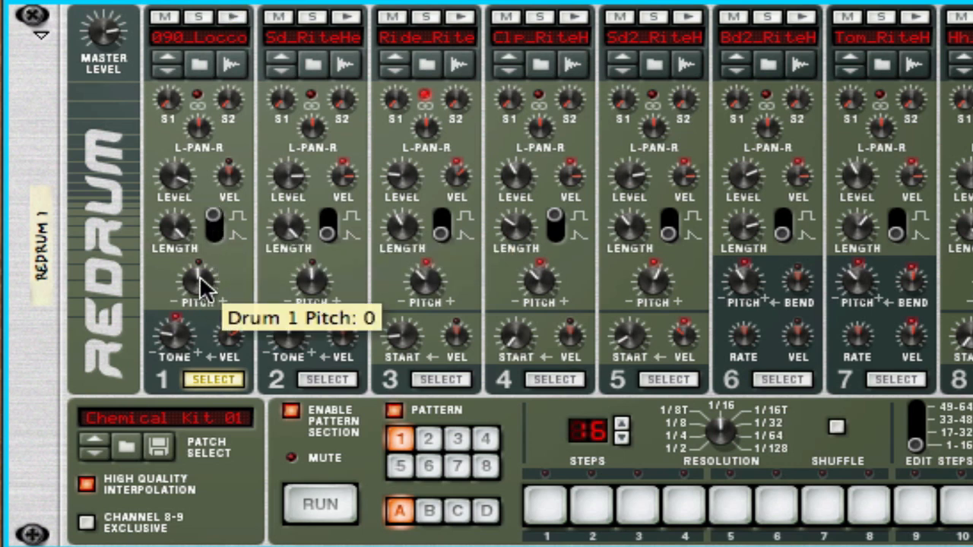
left_click_drag(202, 278, 198, 316)
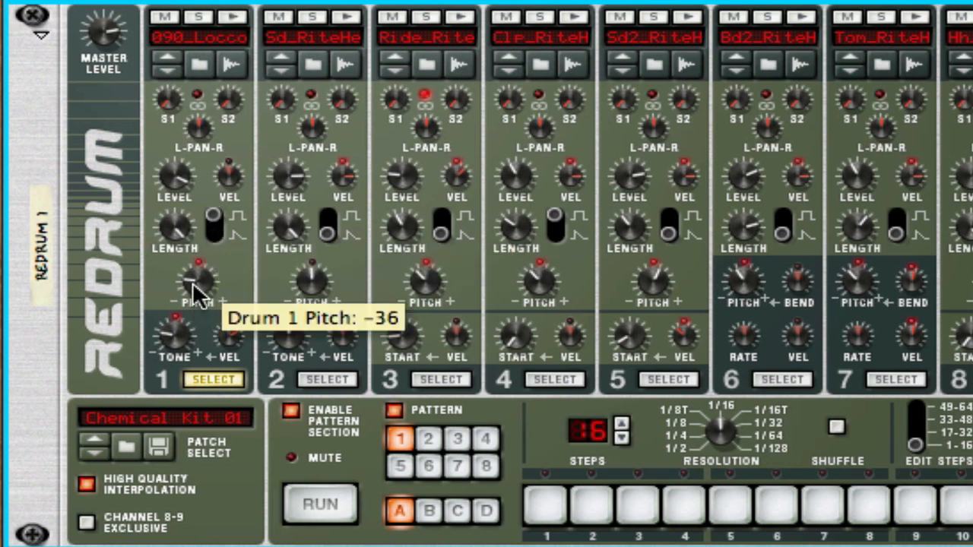
left_click_drag(195, 285, 194, 253)
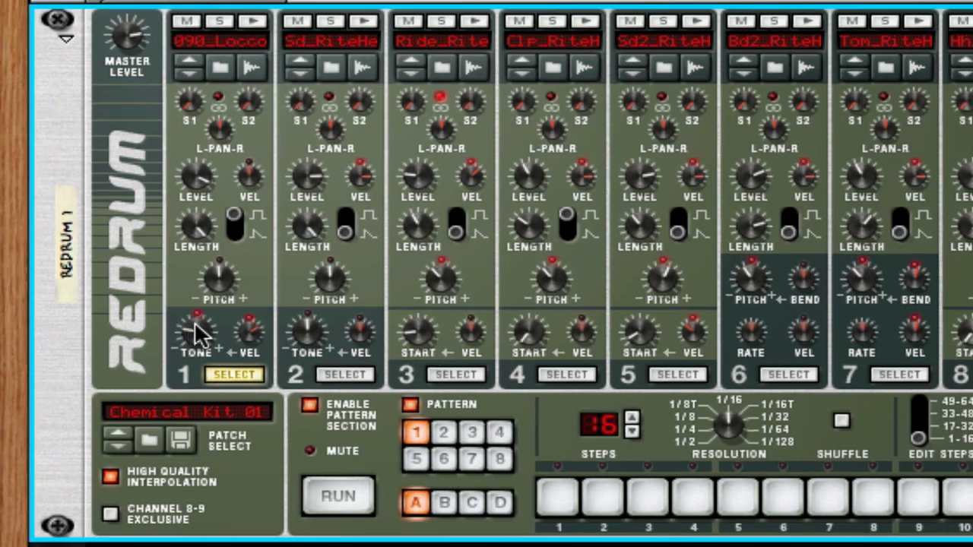
Sweep channel 1's tone up to 63 and back to its centre value, and adjust its velocity-to-tone amount.
left_click_drag(200, 340, 161, 238)
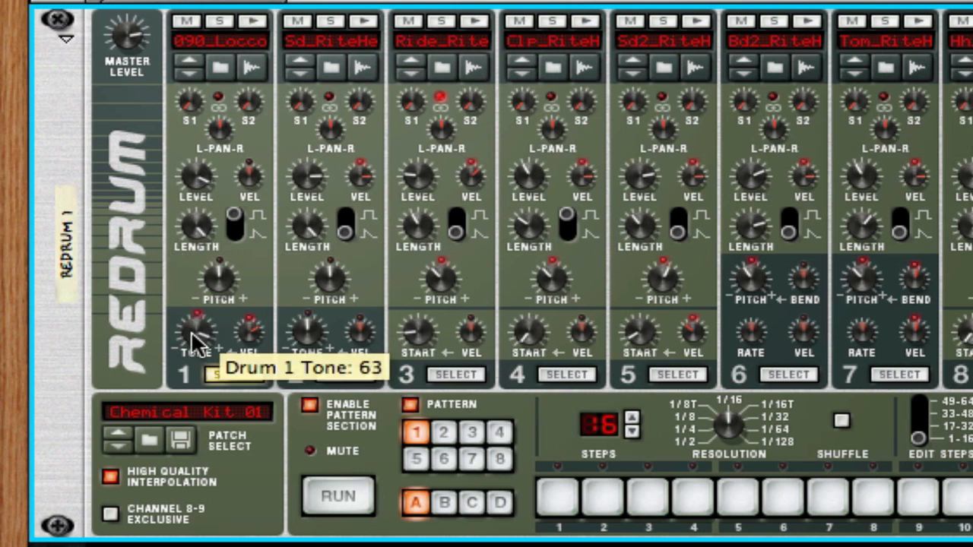
left_click_drag(195, 342, 181, 396)
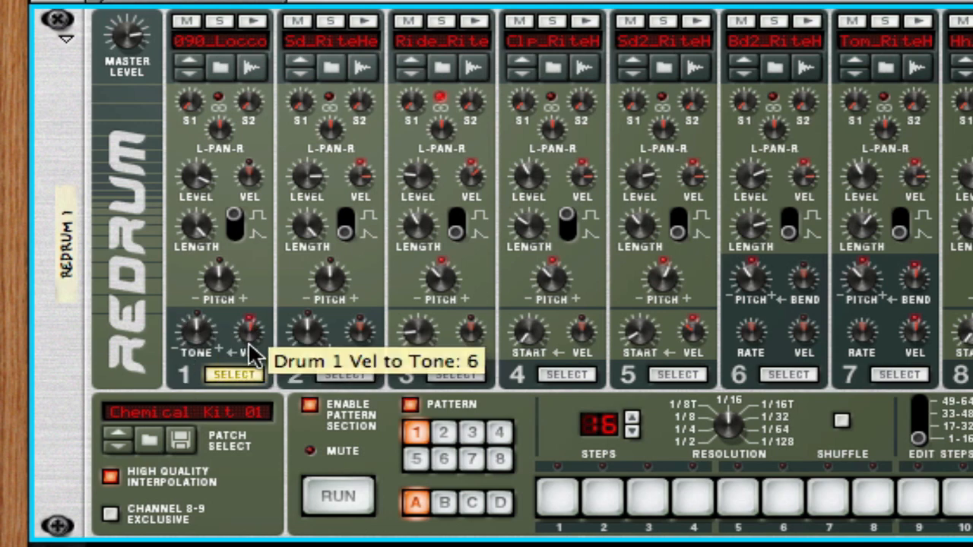
left_click_drag(248, 341, 246, 335)
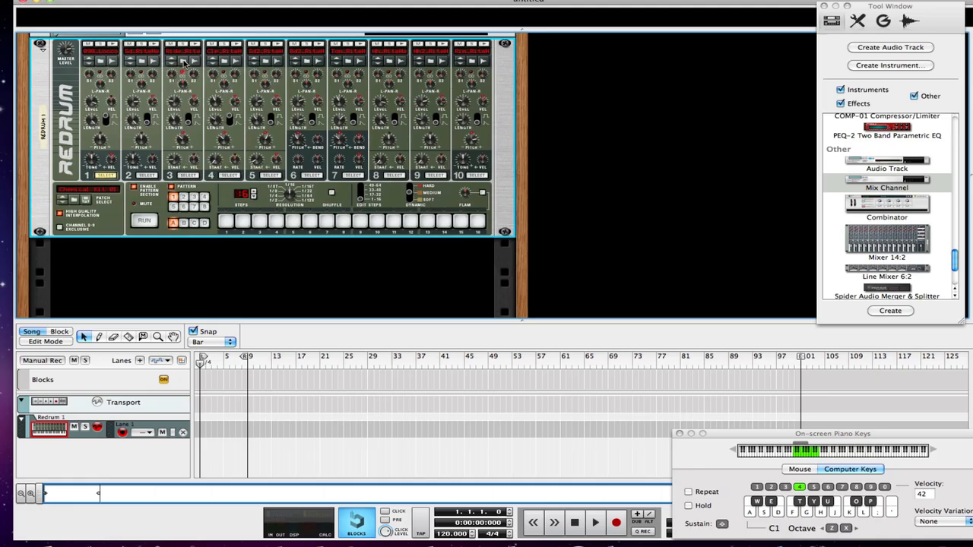
Load the 090_Locco guitar loop from the Reason Factory Sound Bank into channel 3 and adjust its sample start.
left_click(184, 64)
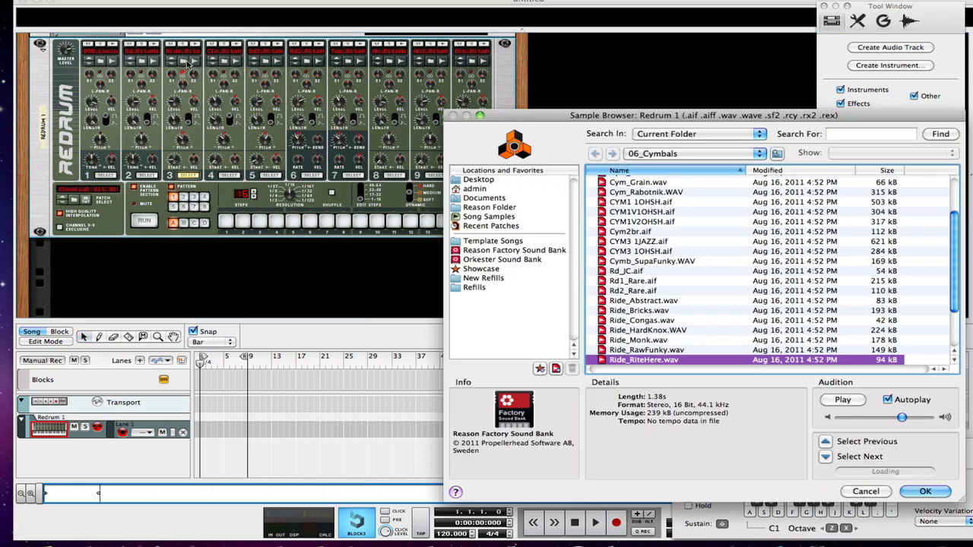
left_click(505, 251)
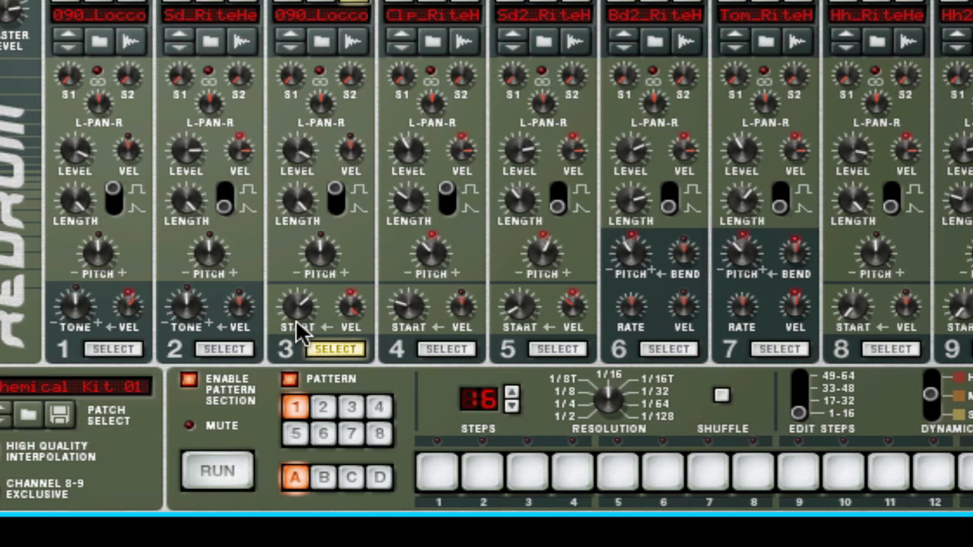
left_click_drag(296, 309, 298, 324)
left_click_drag(297, 325, 294, 320)
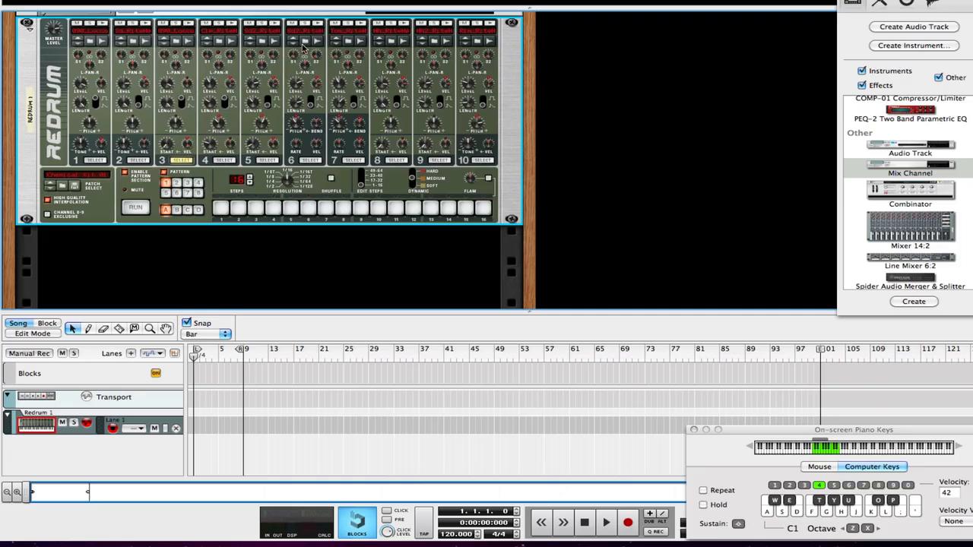
Load 090_LoccoGtr2_mLp_eLAB.aif into channel 6 from the factory bank's Music Loops, Fixed Tempo (wave, aiff) folder.
left_click(544, 78)
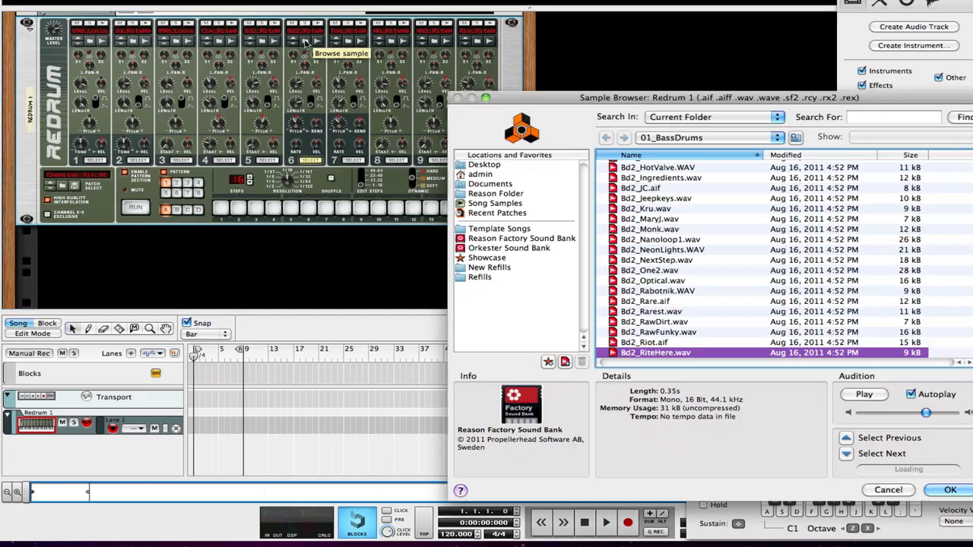
left_click(542, 239)
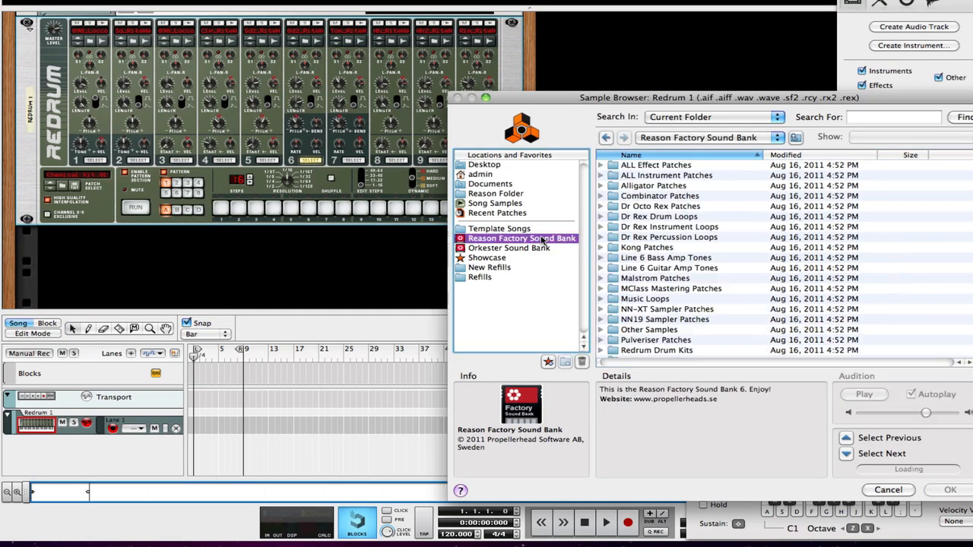
double_click(652, 299)
double_click(693, 165)
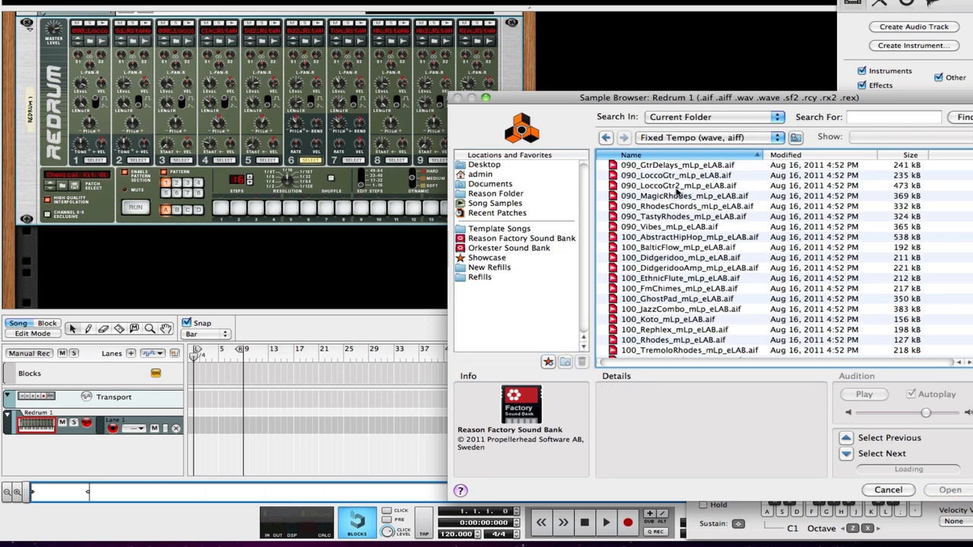
double_click(675, 186)
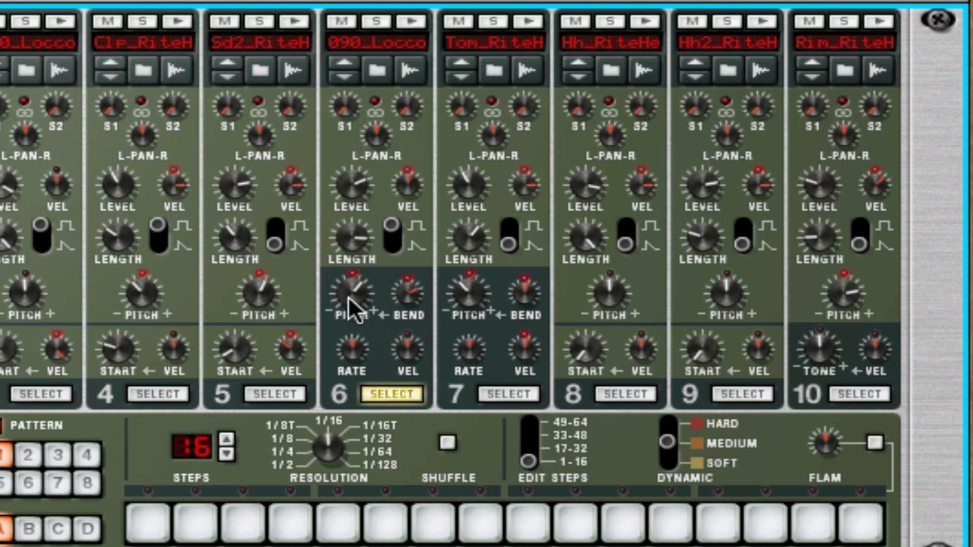
Centre channel 6's pitch, set its pitch bend rate to 64, and adjust its velocity-to-pitch-bend amount.
mouse_move(351, 323)
left_click_drag(351, 323, 355, 326)
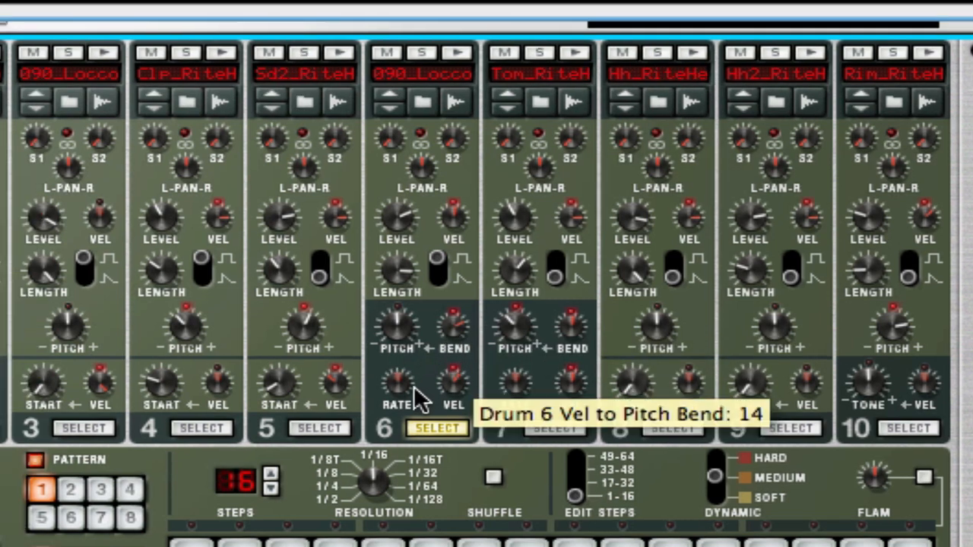
mouse_move(349, 350)
left_click_drag(393, 384, 387, 373)
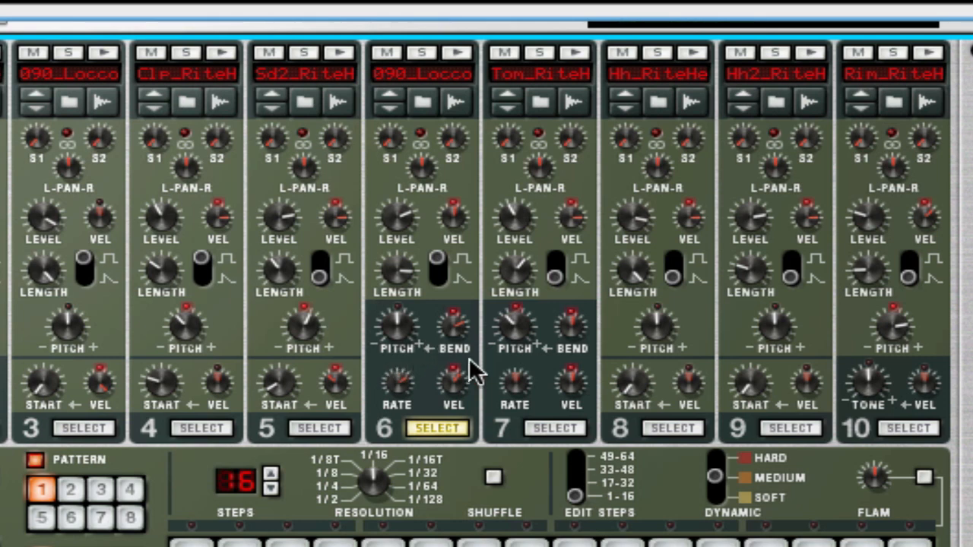
mouse_move(395, 399)
left_click_drag(395, 399, 395, 412)
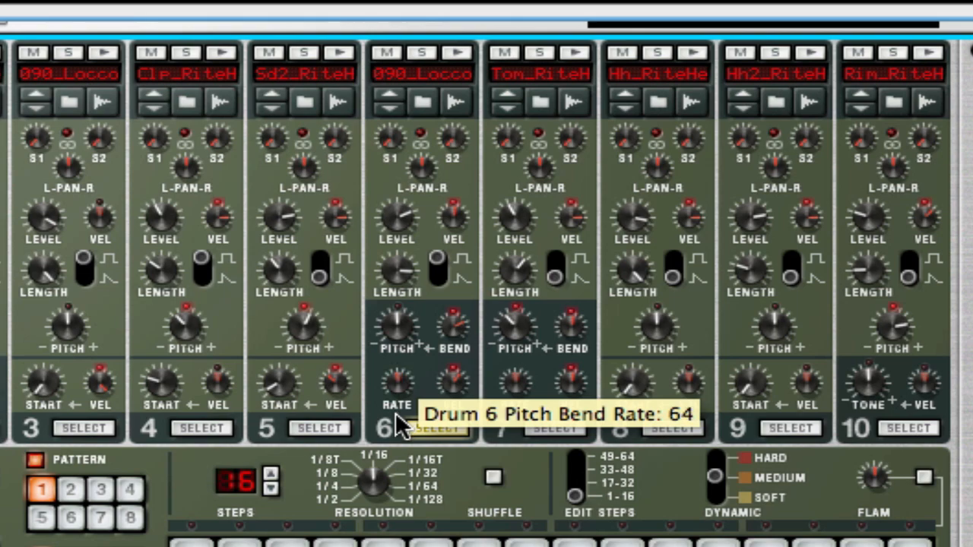
left_click_drag(452, 376, 450, 398)
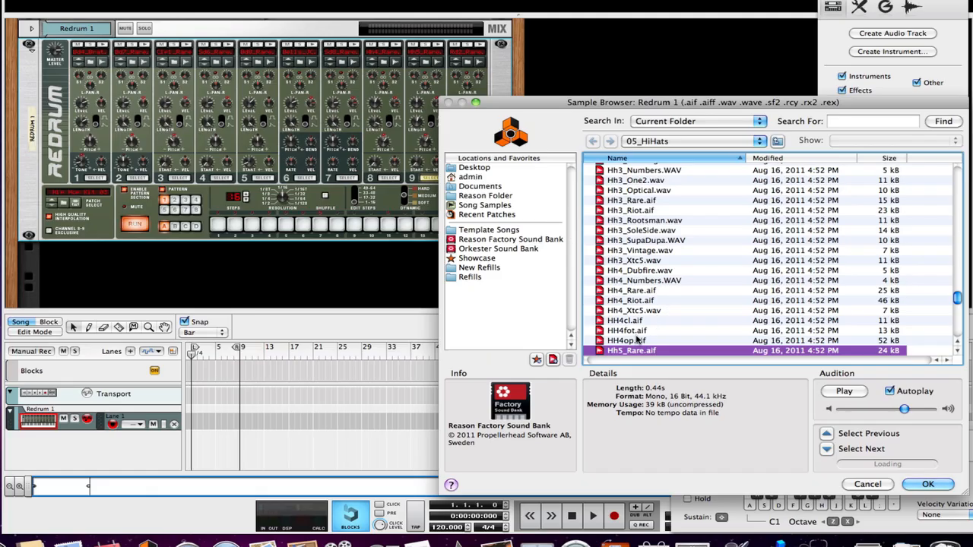
Load the open hi-hat sample HH4op.aif from the 05_HiHats folder into channel 9.
left_click(638, 341)
double_click(639, 341)
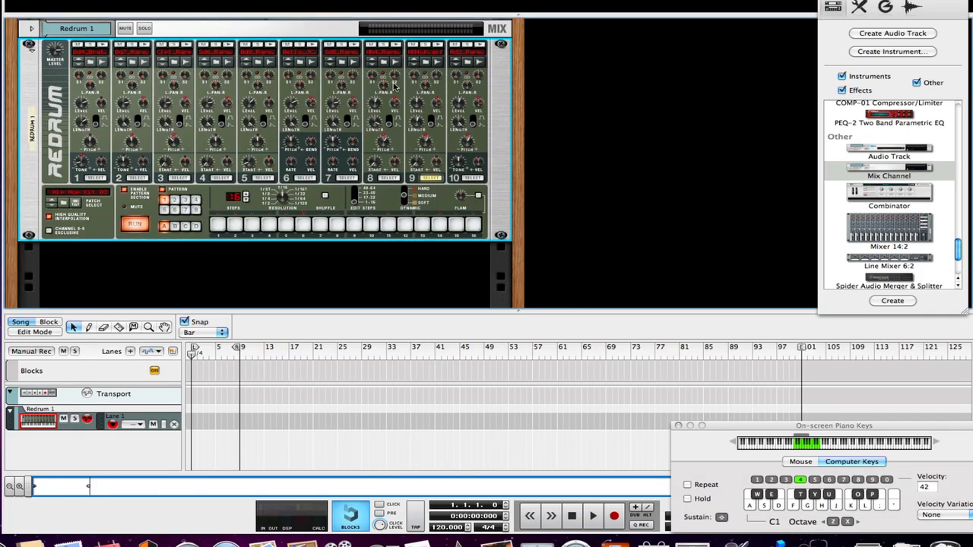
Select channel 8 and fill all 16 steps of its pattern with medium hits.
left_click(389, 177)
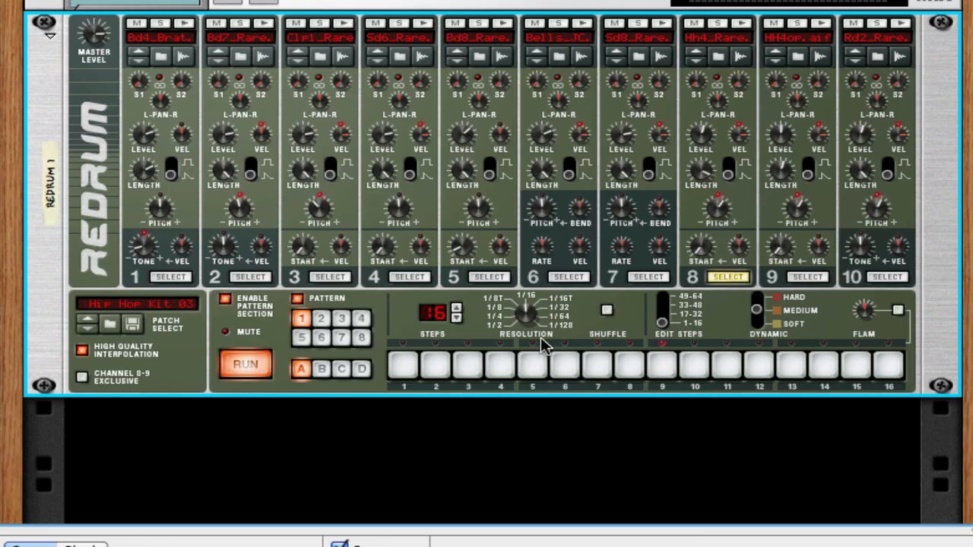
left_click(217, 225)
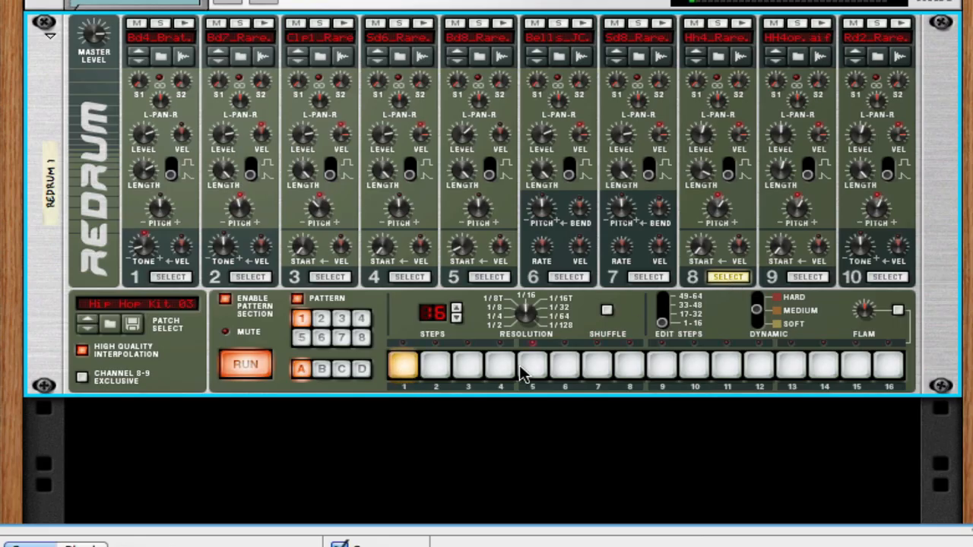
left_click(528, 370)
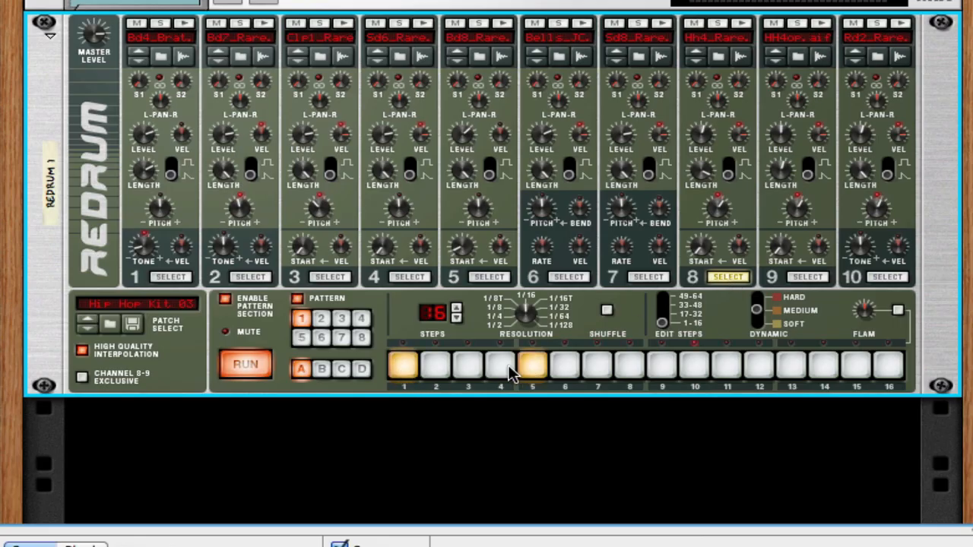
left_click(467, 369)
left_click(632, 369)
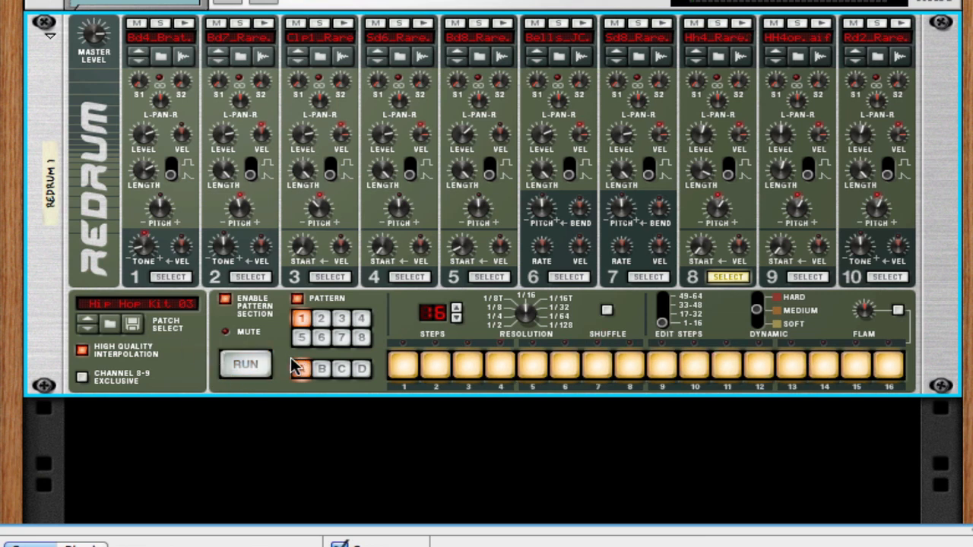
Run the pattern with Channel 8-9 Exclusive enabled to hear the hi-hats cut each other off, and stop playback.
left_click(242, 369)
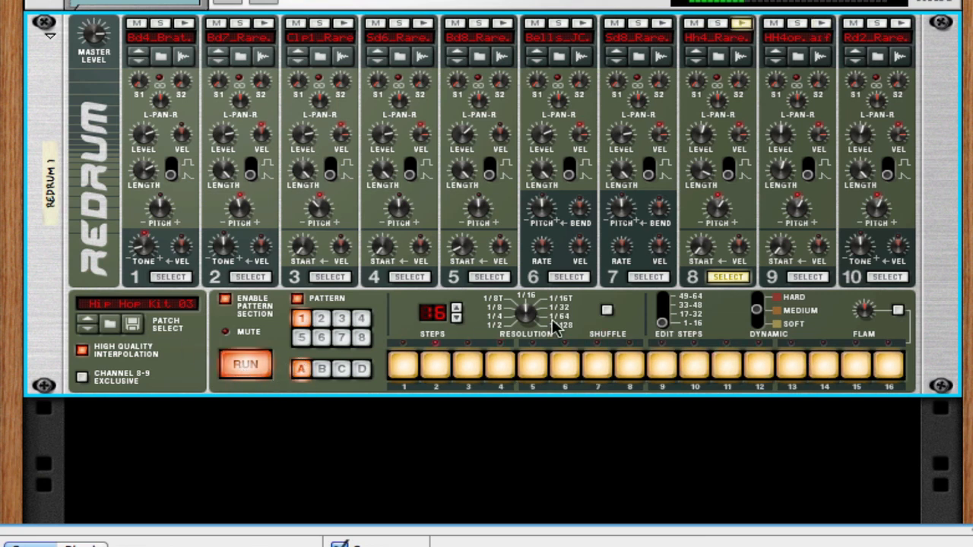
left_click(81, 377)
key("space")
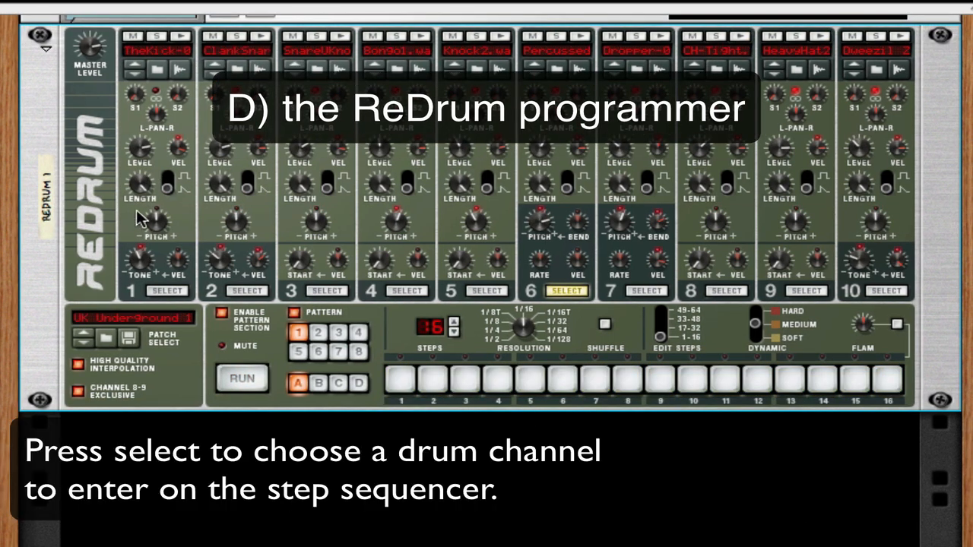
Program medium hits on steps 1, 5, 9 and 13 for channel 9.
left_click(172, 292)
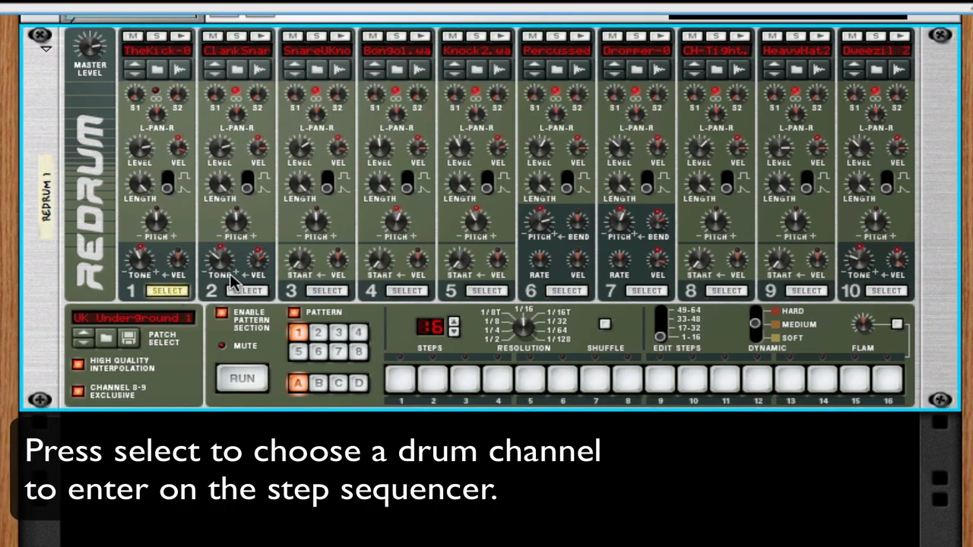
left_click(817, 293)
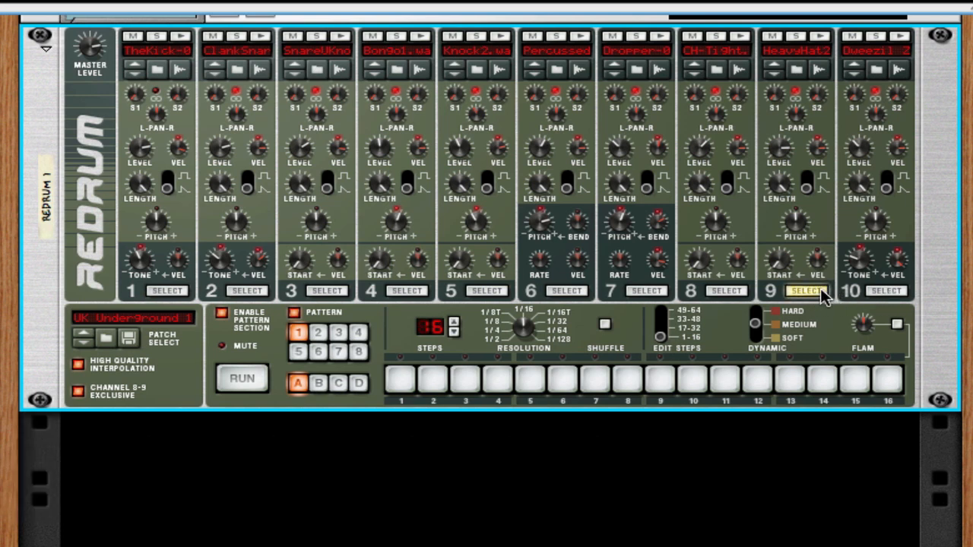
left_click(401, 380)
left_click(531, 382)
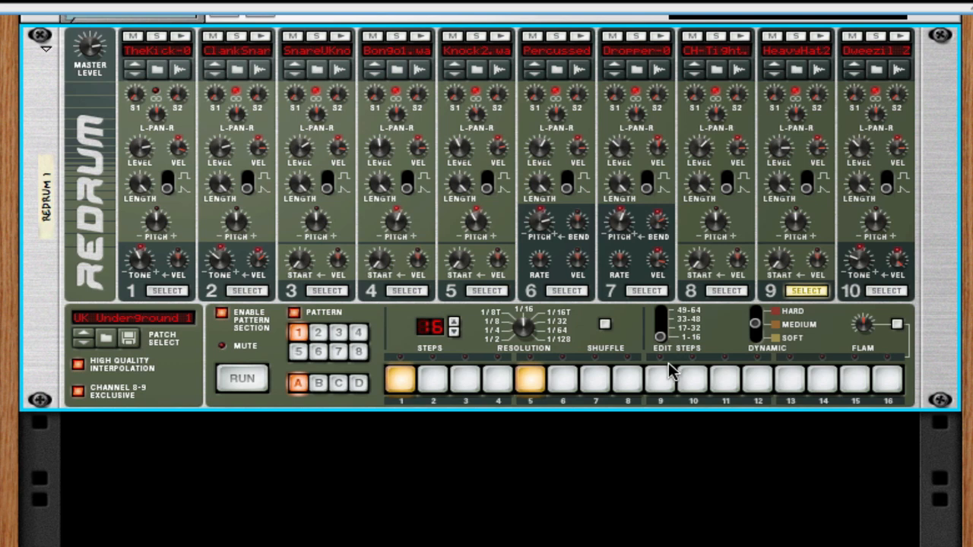
left_click(659, 378)
left_click(791, 379)
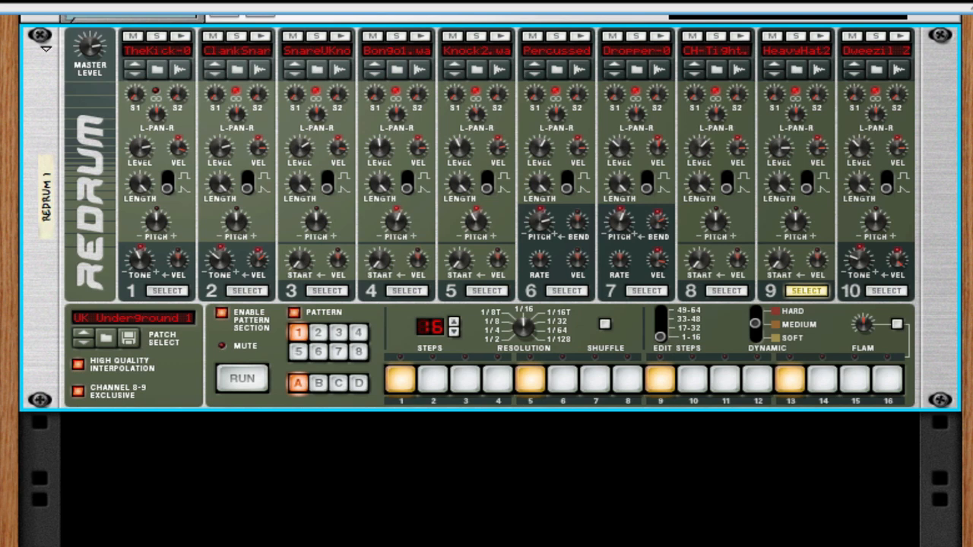
Run the pattern and add medium hits on steps 4 and 12 for channel 8.
left_click(253, 391)
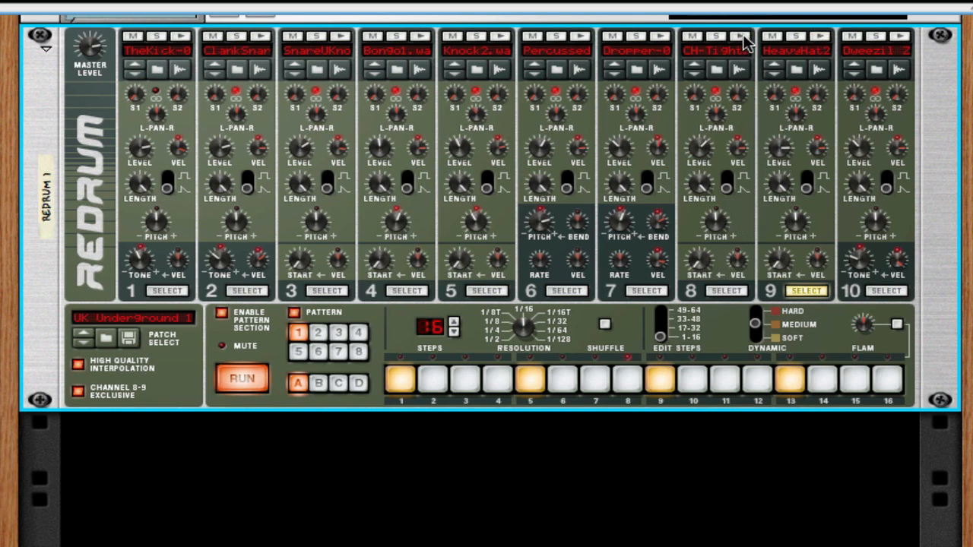
left_click(728, 291)
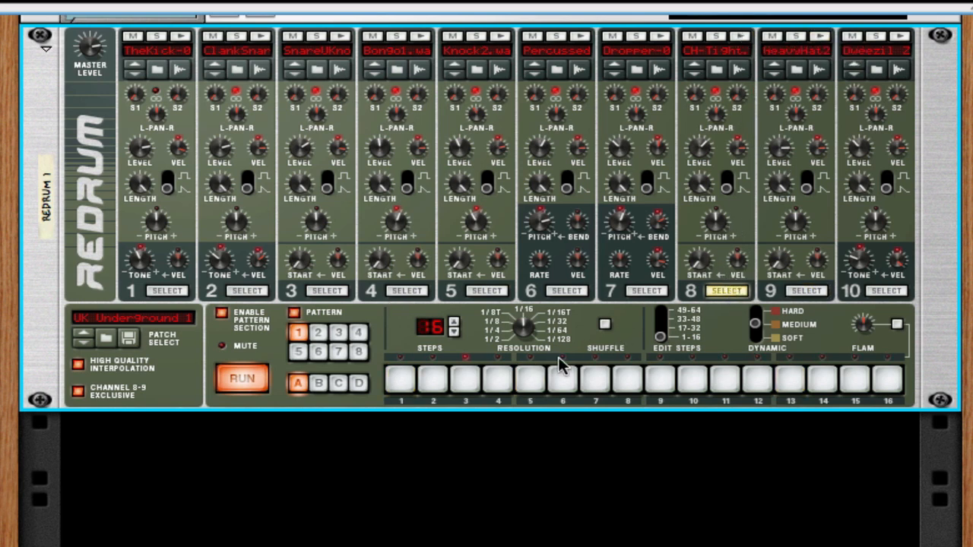
left_click(490, 387)
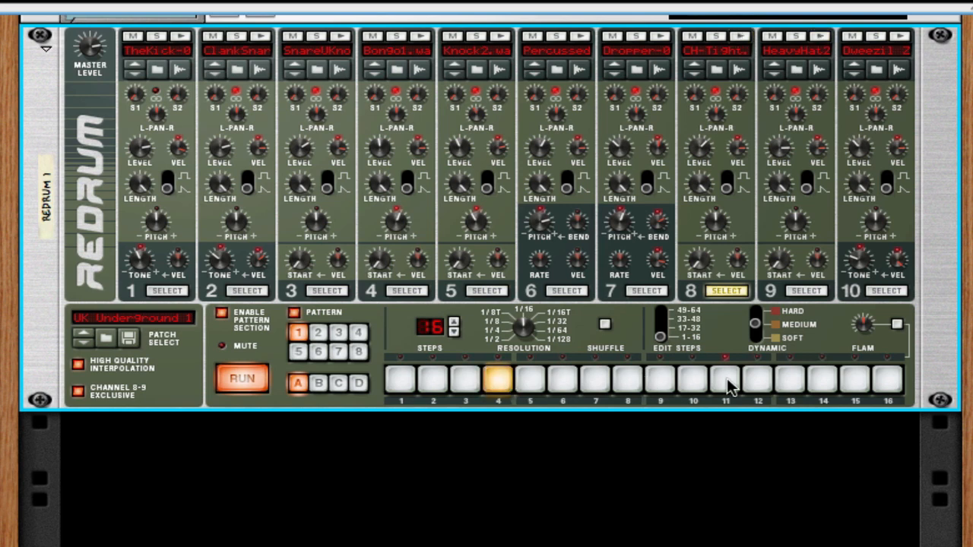
left_click(756, 384)
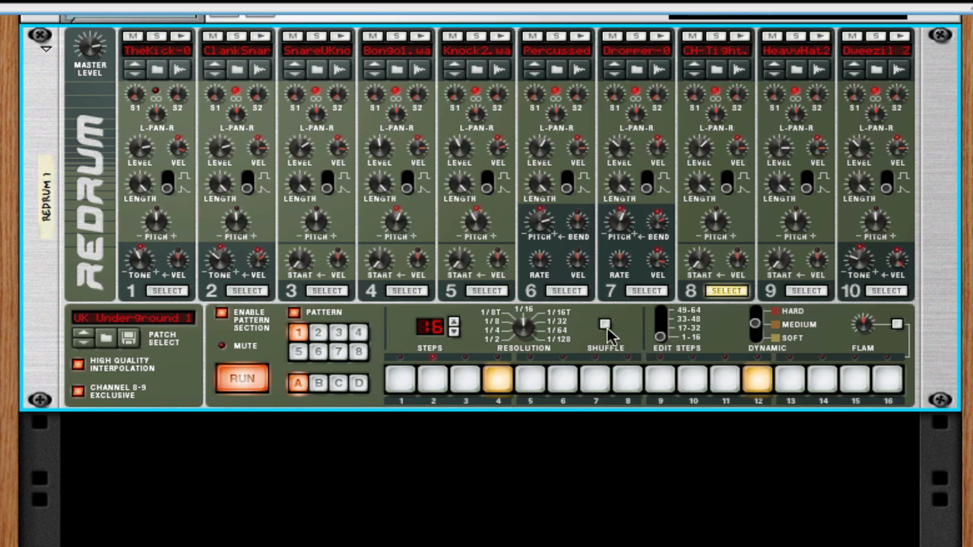
Turn on pattern shuffle and add a medium channel 8 hit on step 15, leaving step 16 empty.
left_click(605, 325)
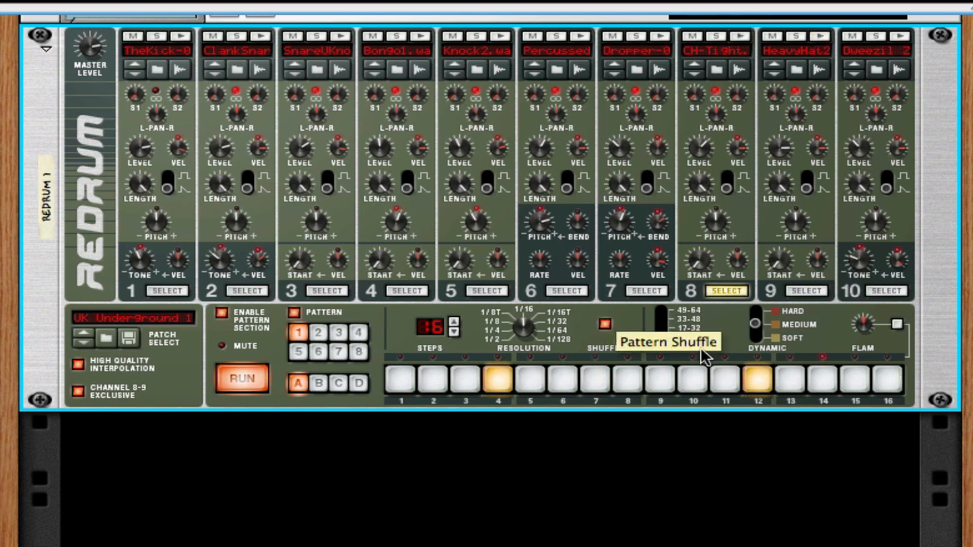
left_click(888, 382)
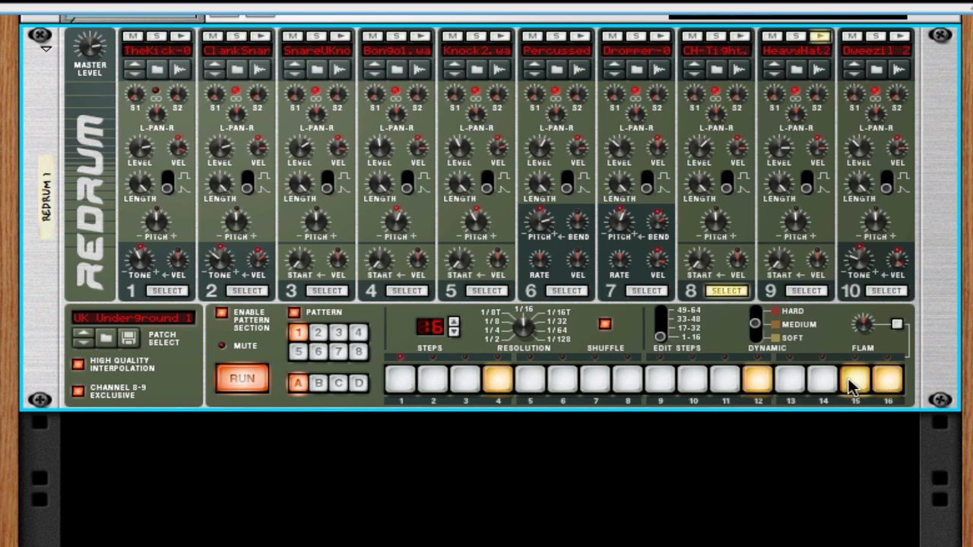
left_click(854, 384)
left_click(886, 387)
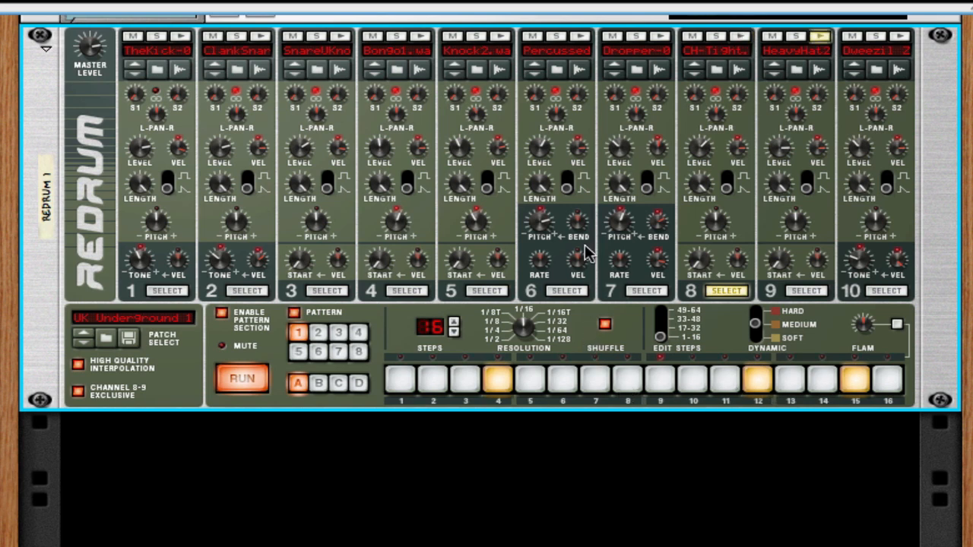
Add single medium hits to three channels: channel 2 on step 5, channel 3 on step 13 and channel 7 on step 15.
left_click(243, 291)
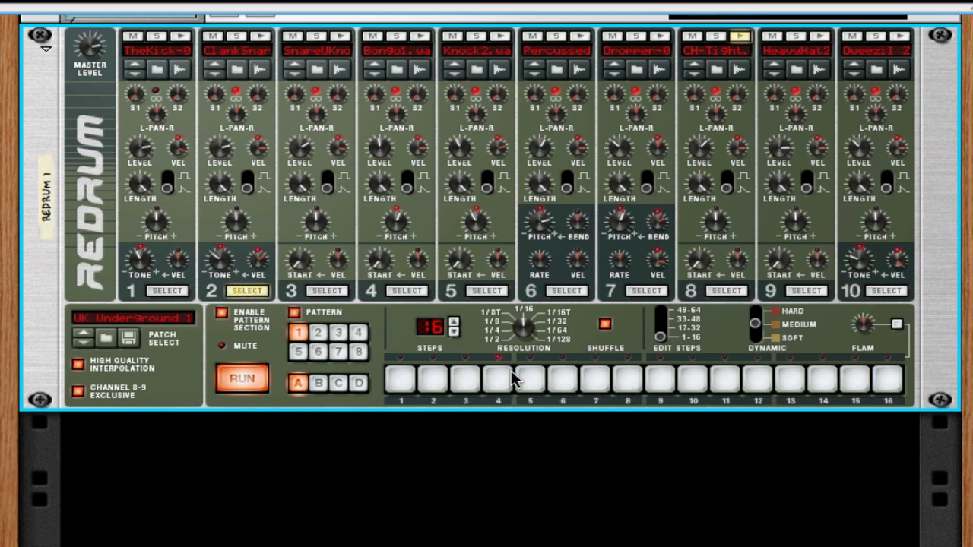
left_click(536, 387)
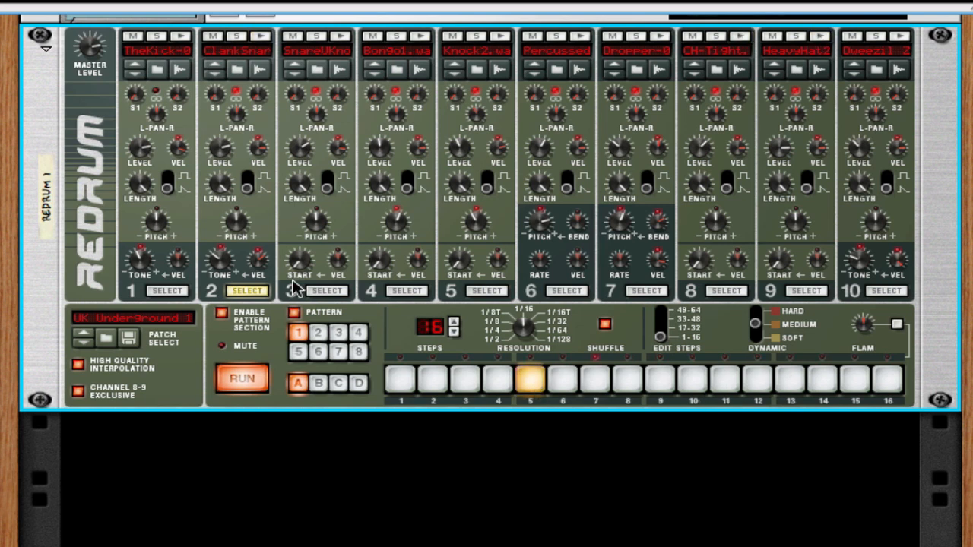
left_click(325, 291)
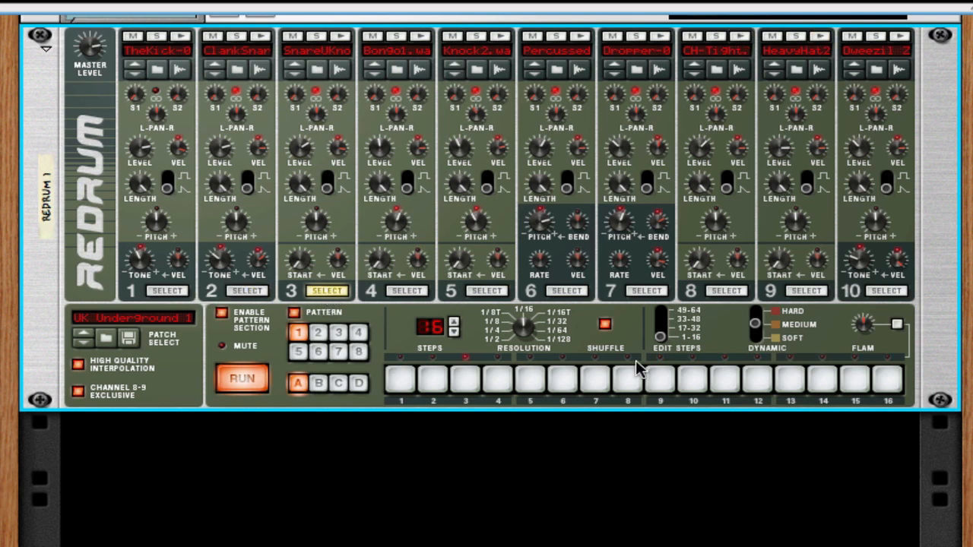
left_click(790, 381)
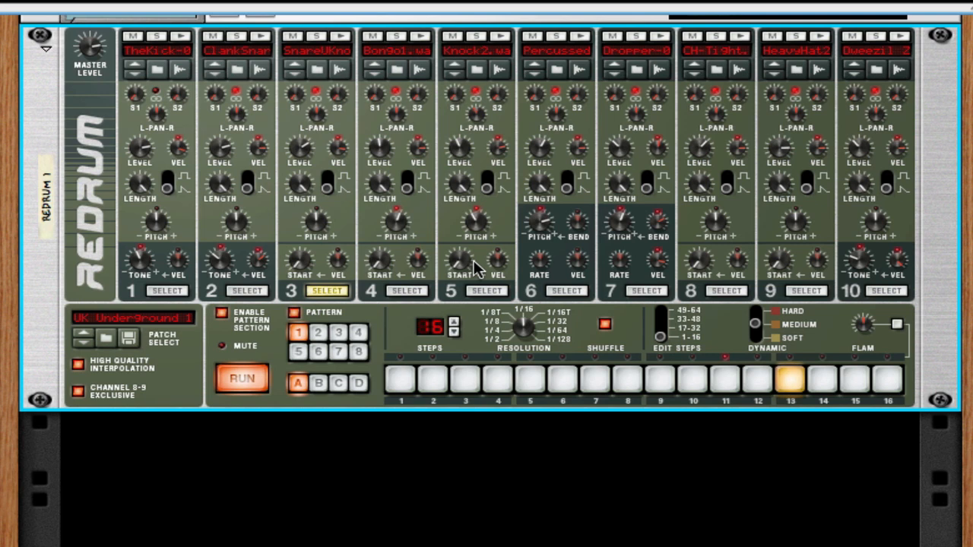
left_click(656, 293)
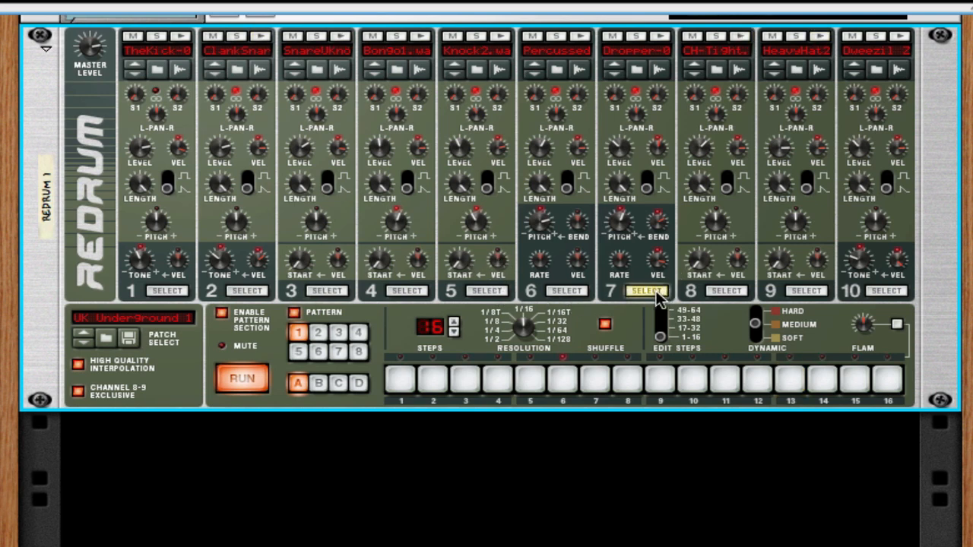
left_click(855, 380)
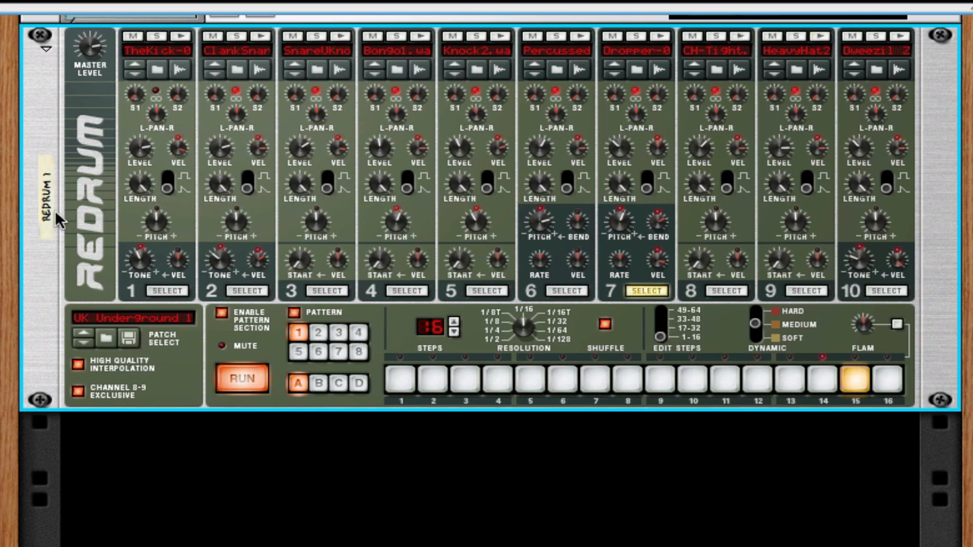
Program medium kick hits on channel 1 at steps 1, 3, 11 and 12.
left_click(170, 292)
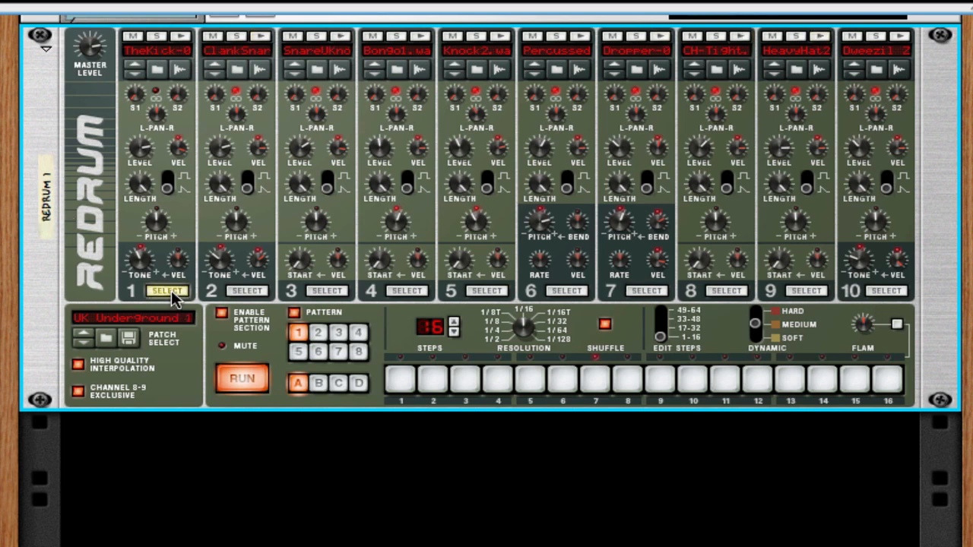
left_click(400, 383)
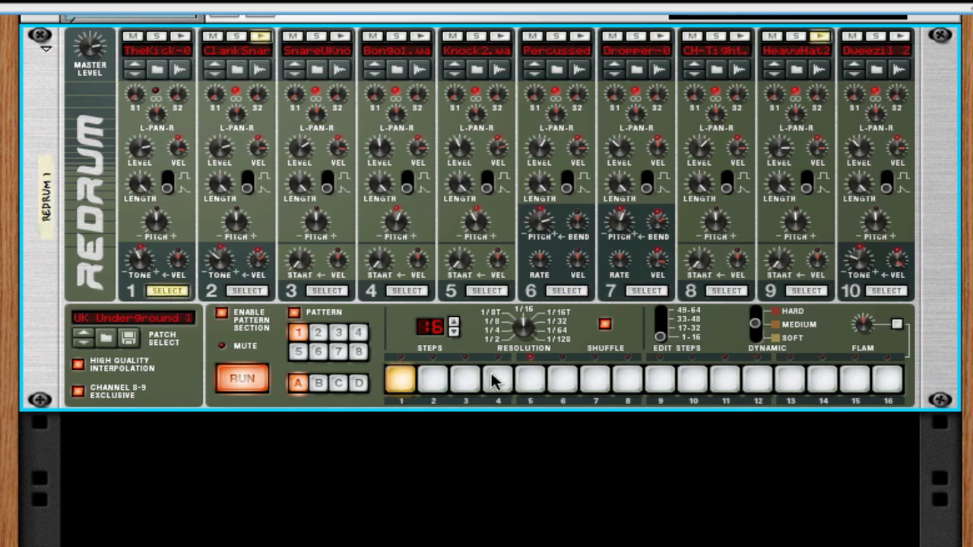
left_click(465, 380)
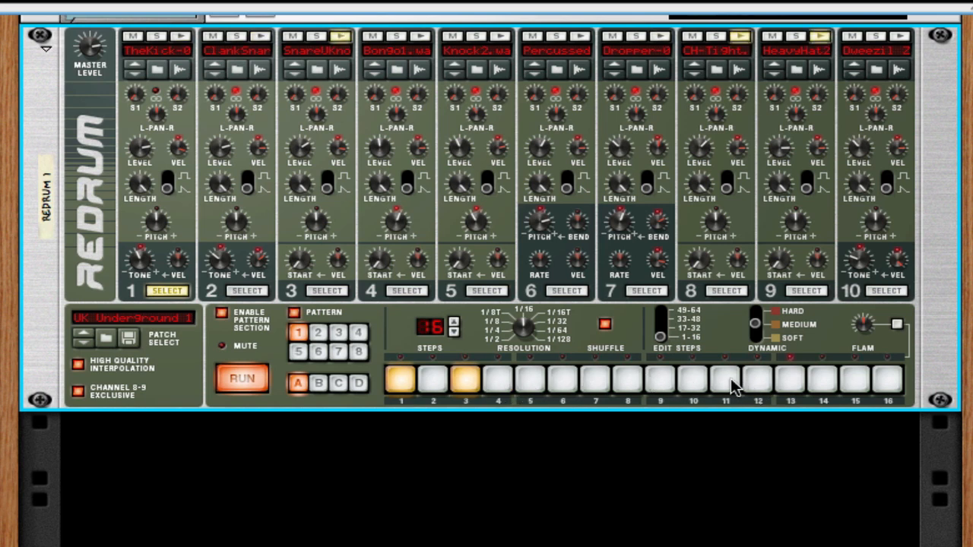
left_click(730, 385)
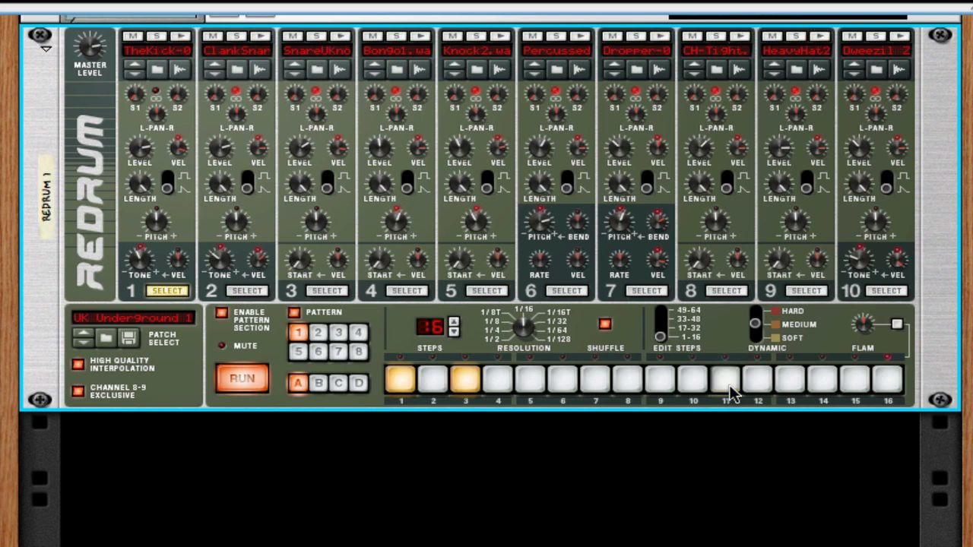
left_click(729, 389)
left_click(756, 385)
left_click(736, 384)
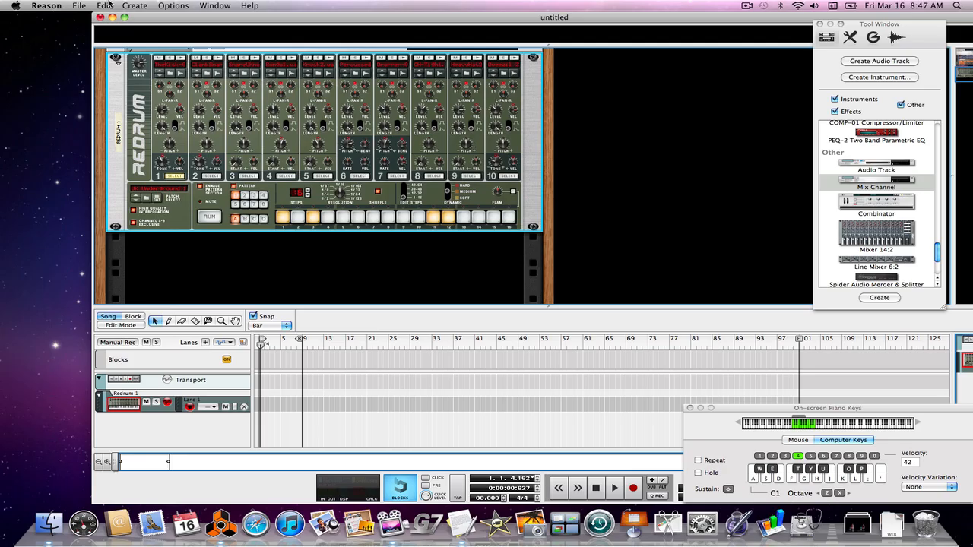
Copy pattern 1 of bank A and paste it into pattern 2.
left_click(106, 6)
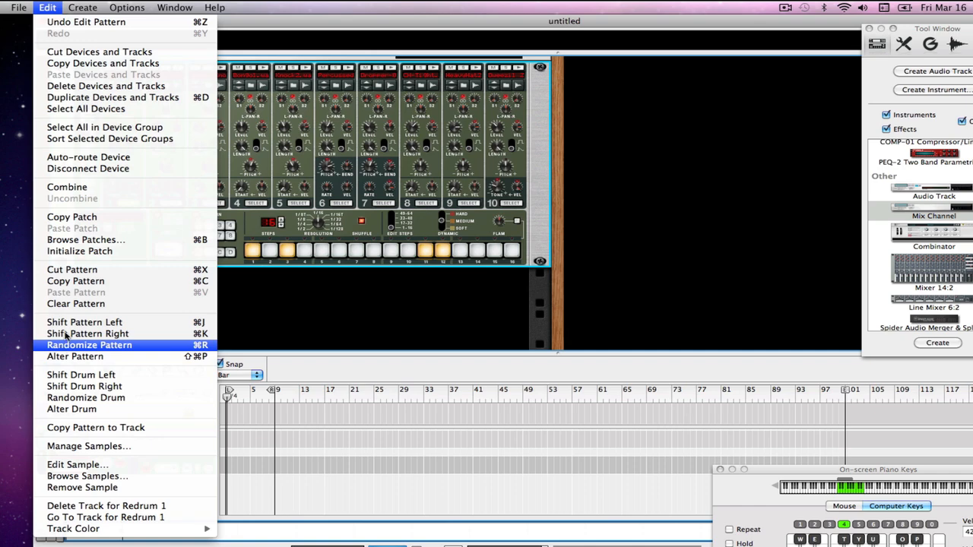
left_click(74, 282)
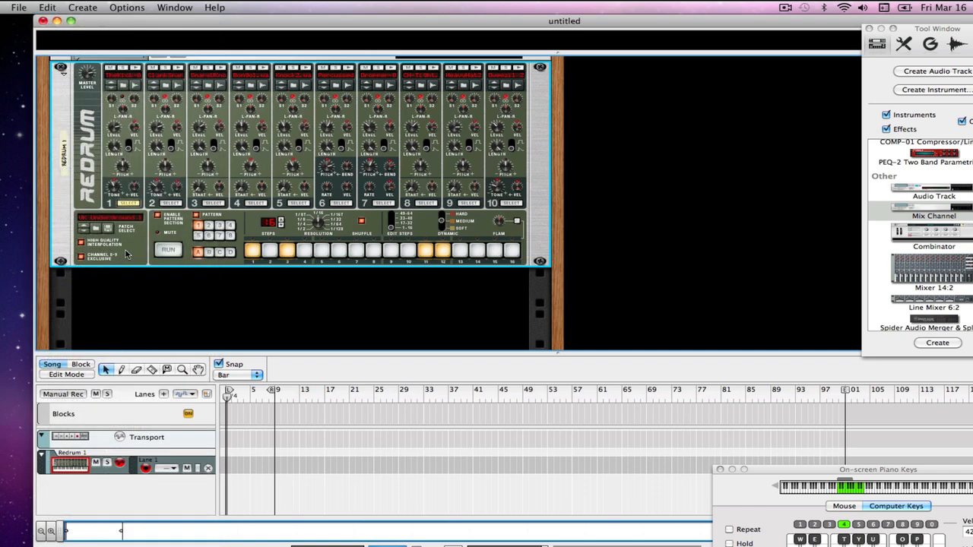
left_click(209, 225)
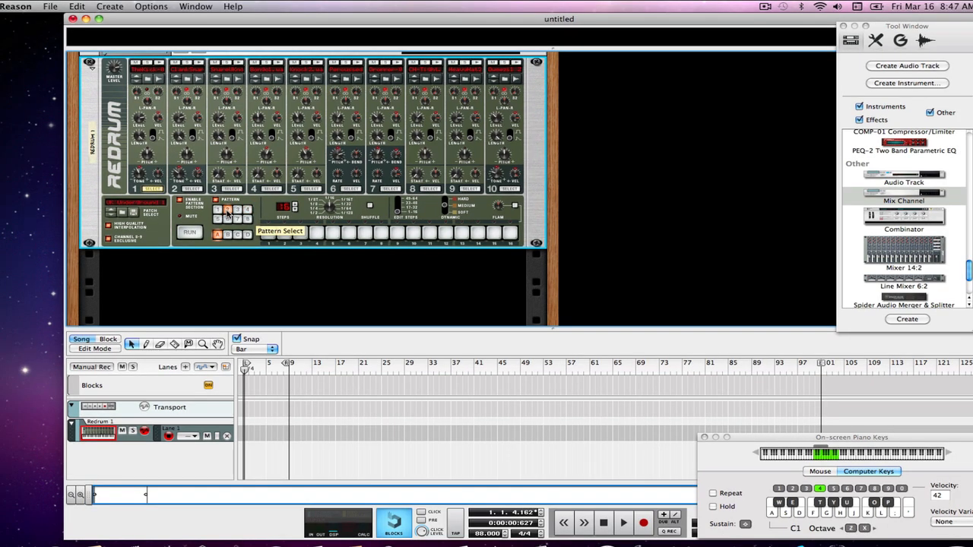
left_click(77, 6)
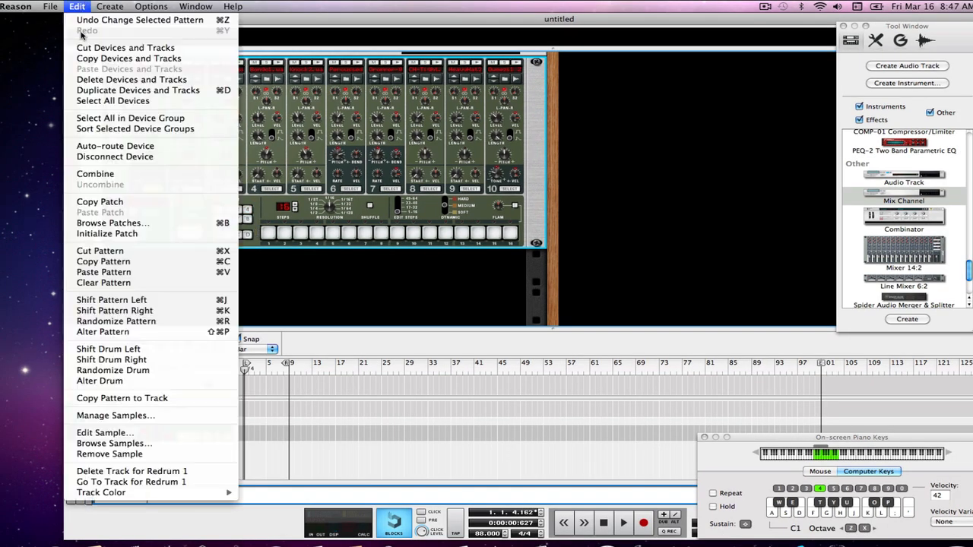
left_click(104, 272)
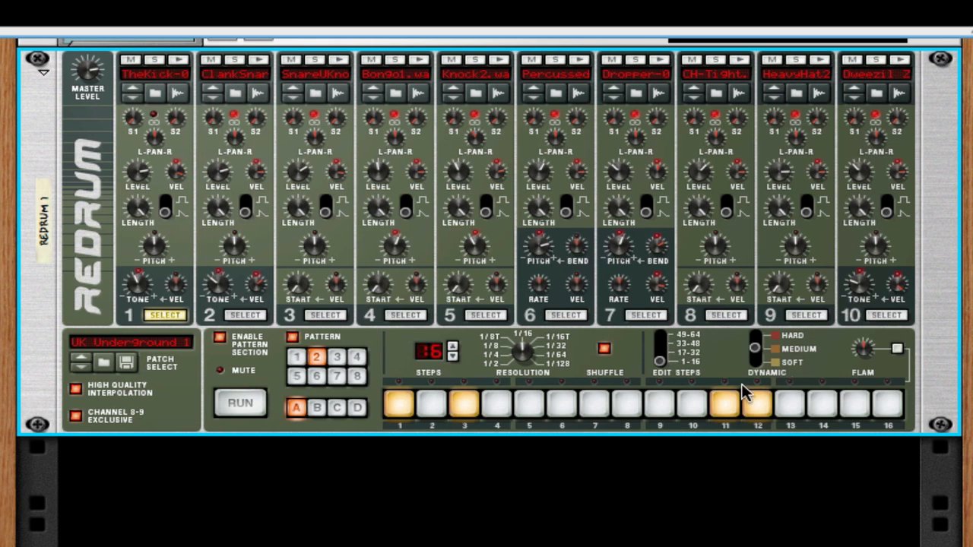
Add a channel 1 hit on the first step of the 17-32 range and extend pattern 2 to 32 steps.
left_click(661, 364)
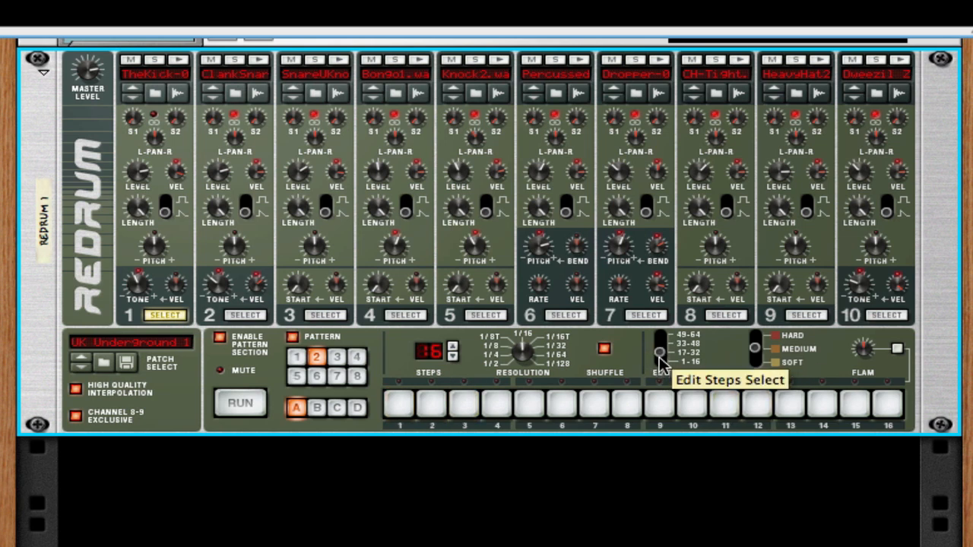
left_click(400, 410)
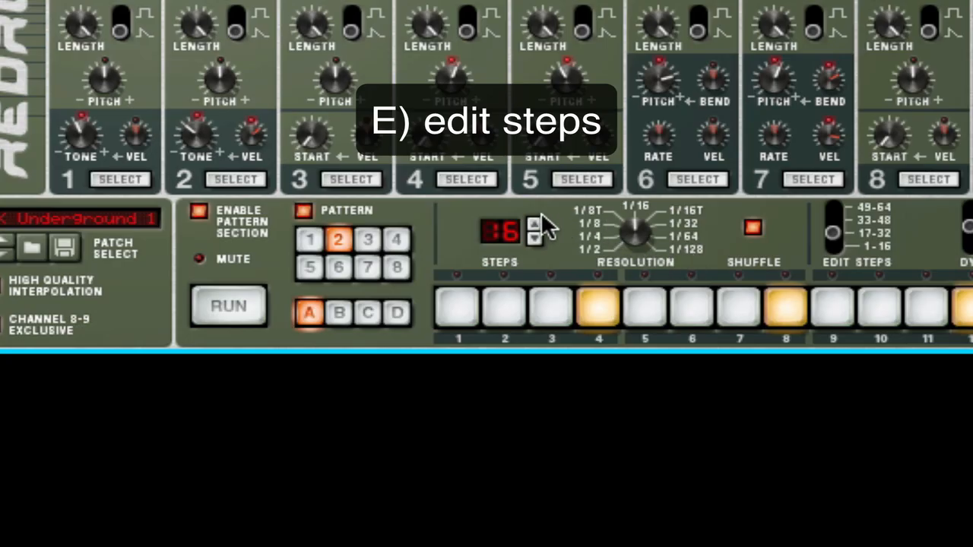
left_click(536, 222)
left_click(536, 225)
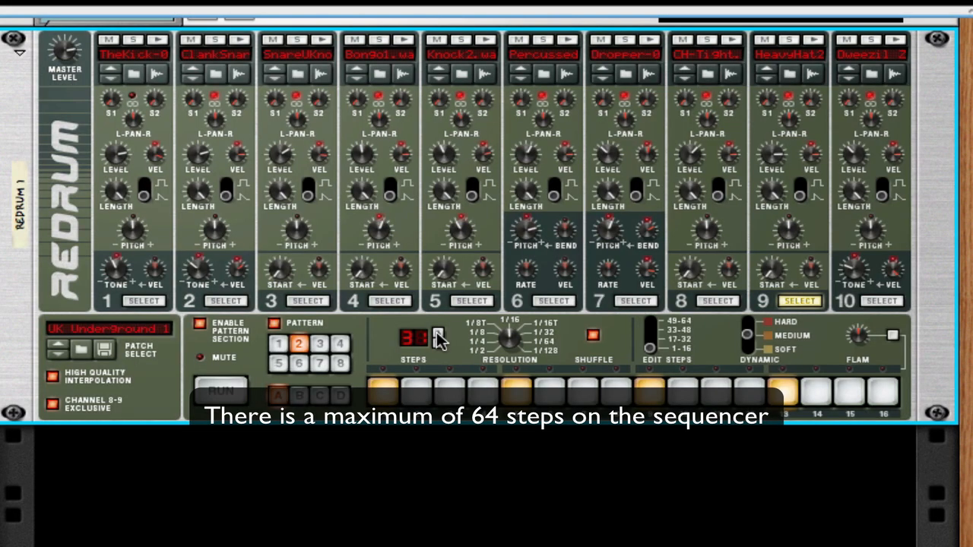
Run pattern 2, compare channel 9's steps in the 1-16 and 17-32 ranges, and select channel 8.
left_click(219, 391)
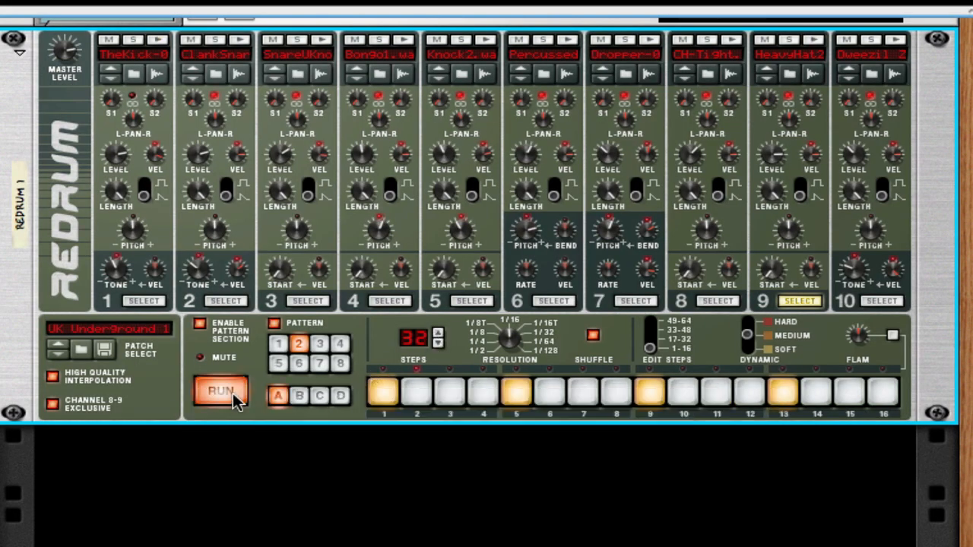
left_click(651, 348)
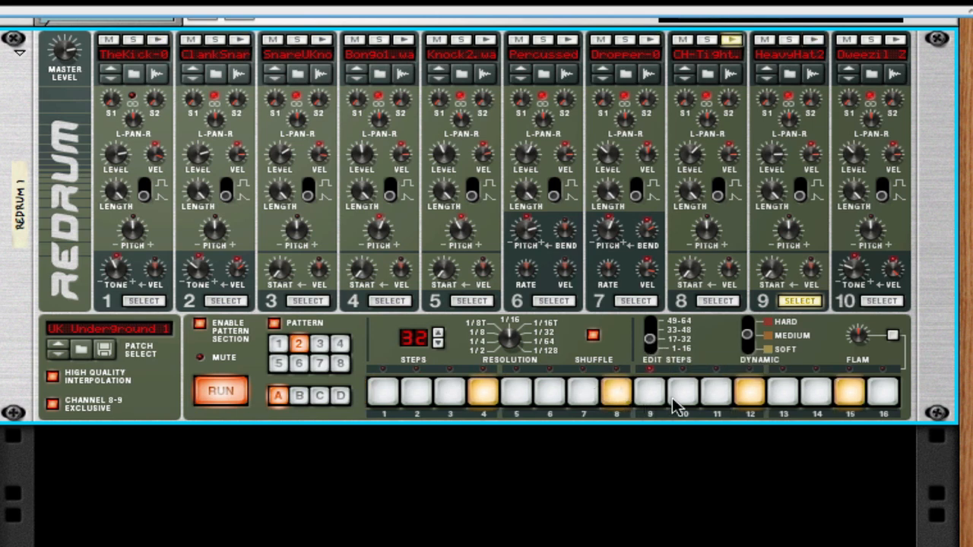
left_click(657, 357)
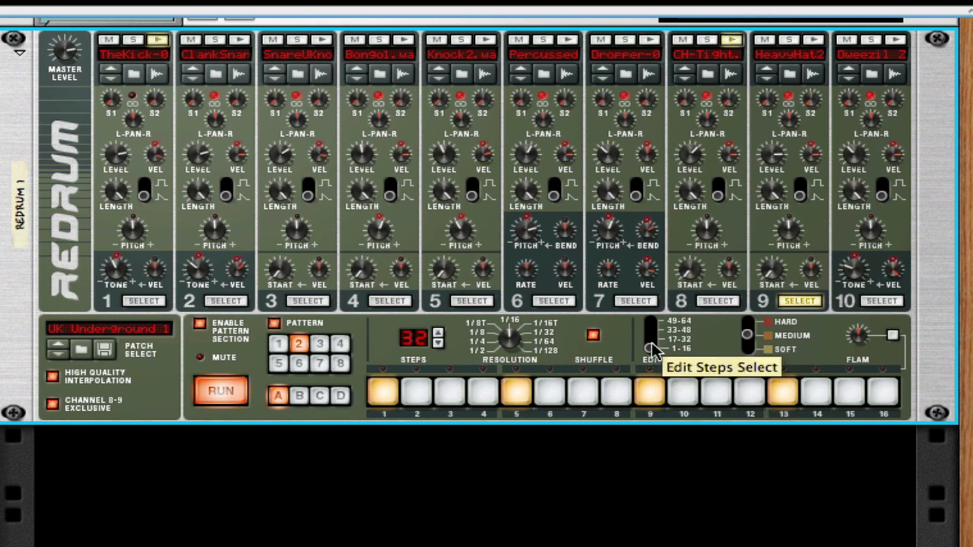
left_click(653, 340)
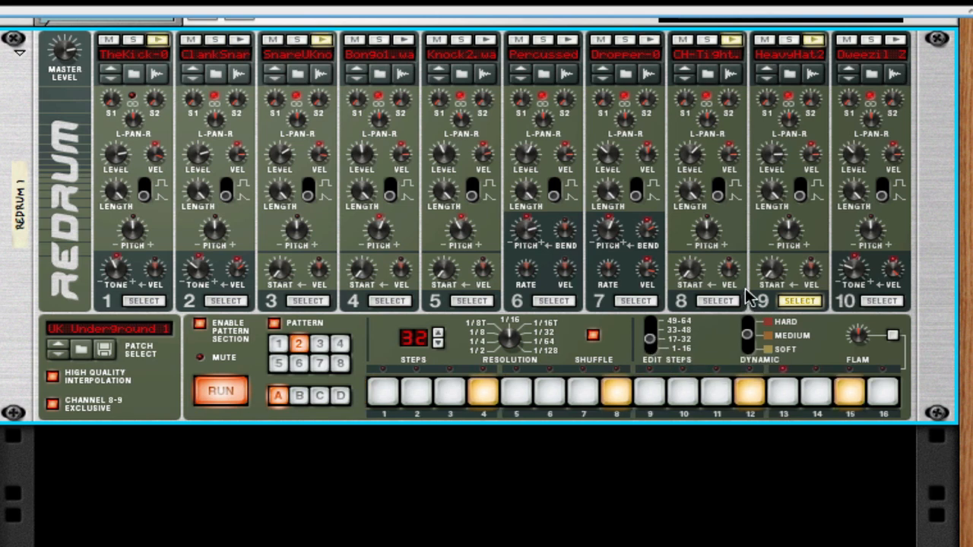
left_click(699, 301)
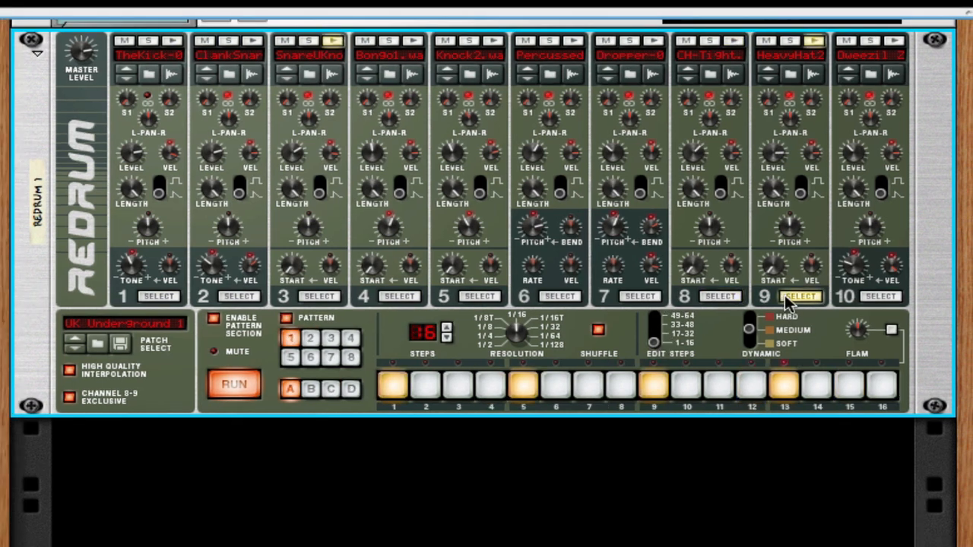
Clear all of channel 9's and channel 8's hits from steps 1-16 of pattern 1.
left_click_drag(385, 387, 882, 386)
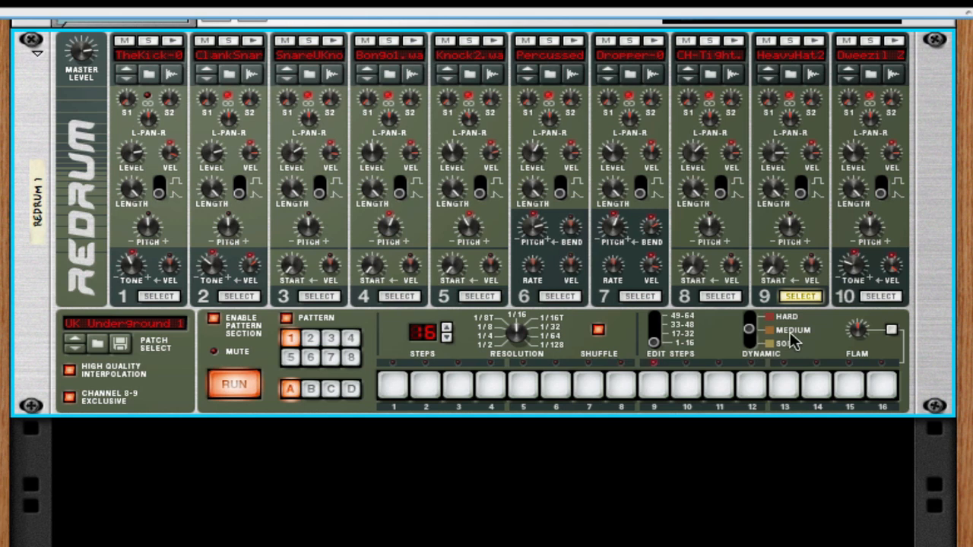
left_click(725, 297)
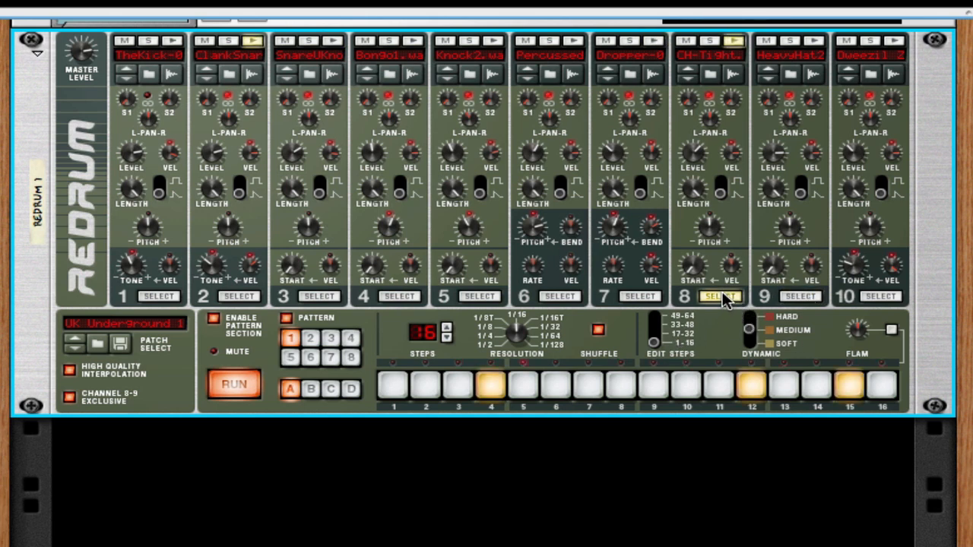
left_click_drag(498, 378, 884, 426)
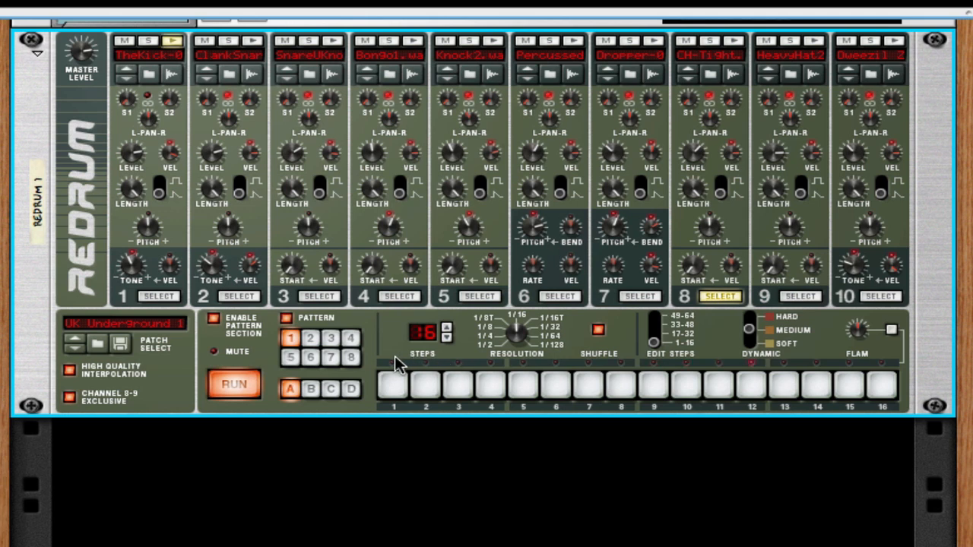
Copy pattern 2 of bank A, paste it into pattern 3 and stop playback.
left_click(335, 339)
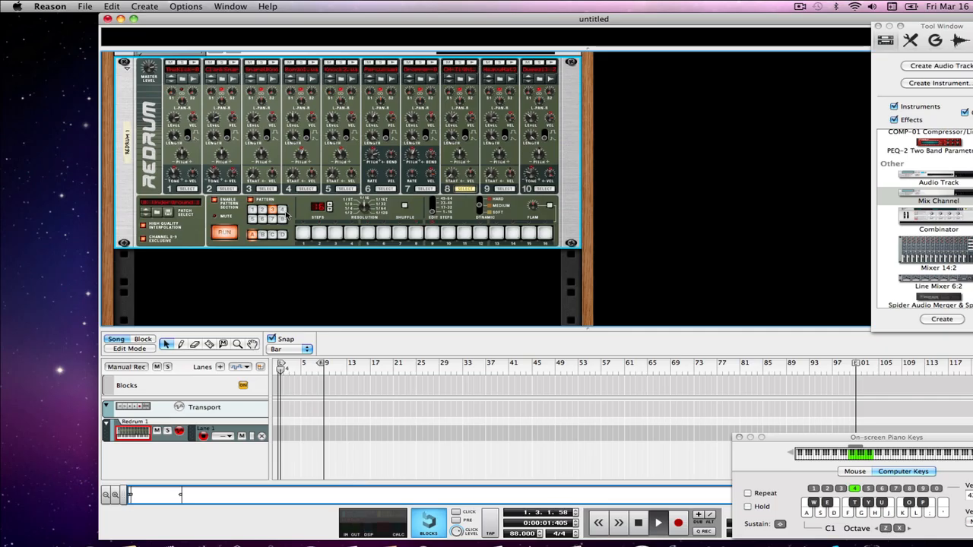
left_click(263, 210)
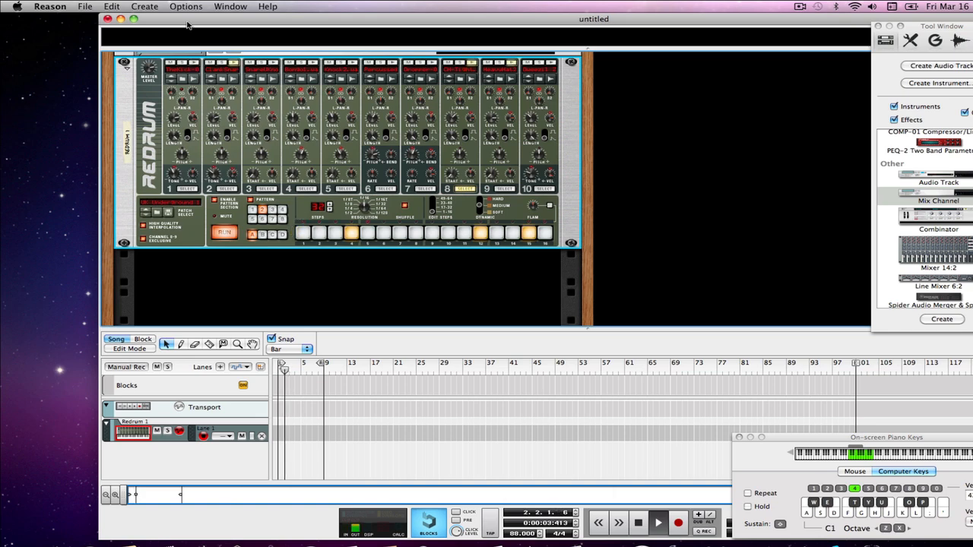
left_click(111, 6)
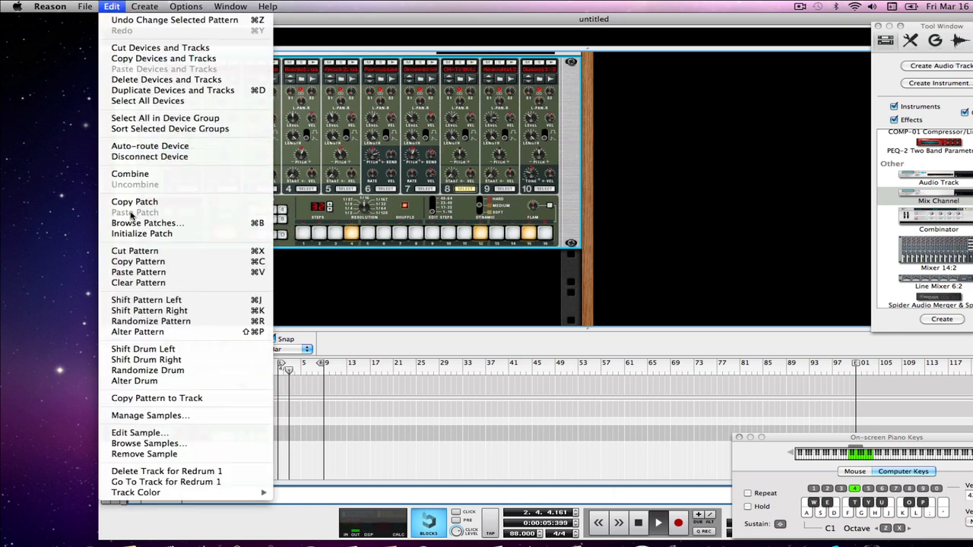
left_click(137, 262)
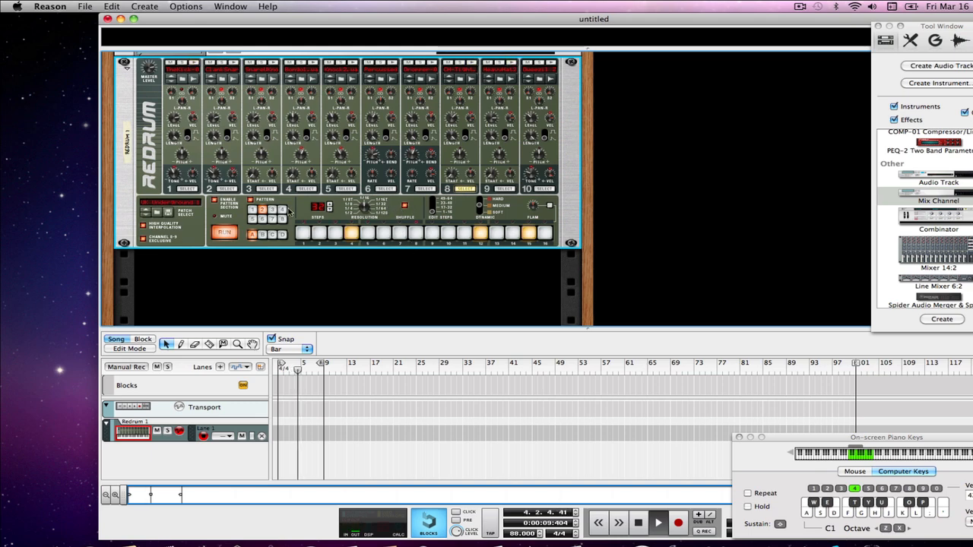
left_click(271, 209)
left_click(111, 6)
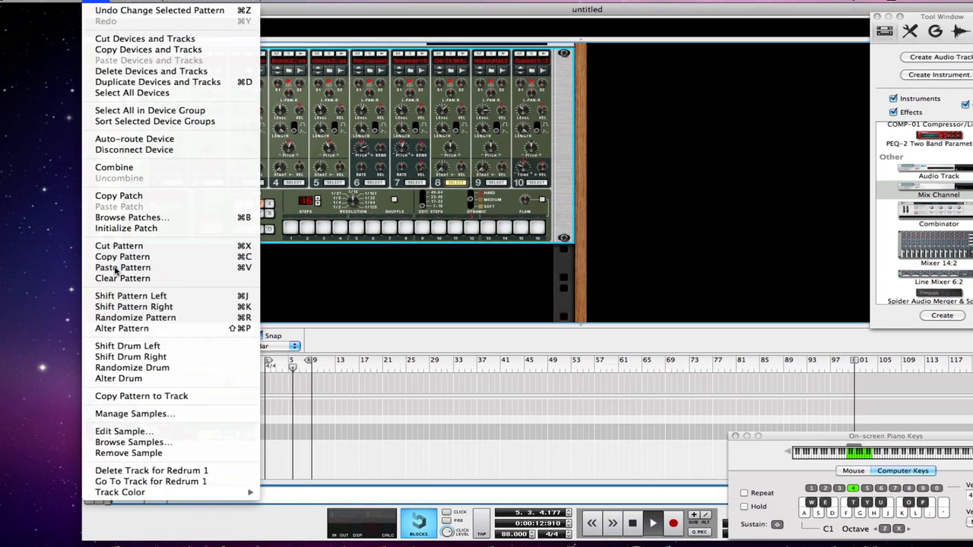
left_click(131, 271)
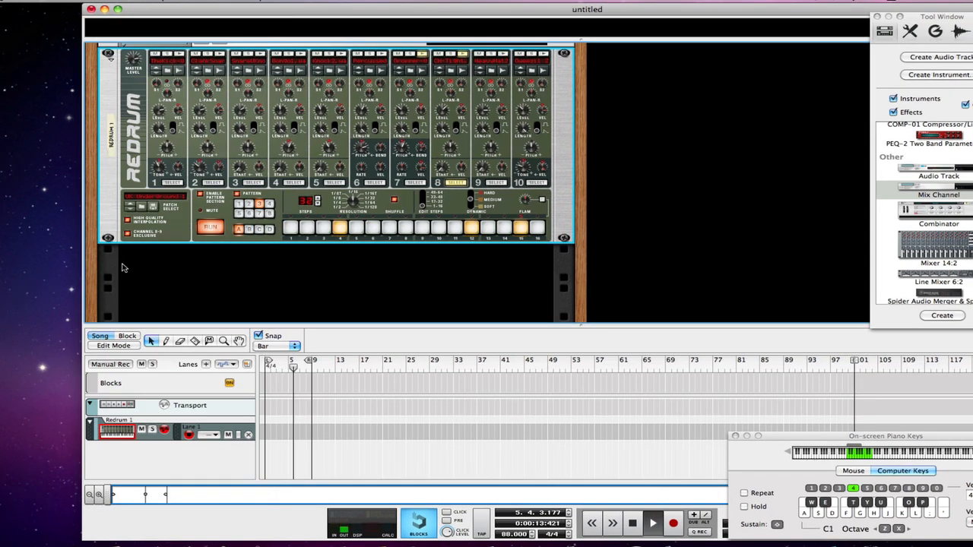
key("space")
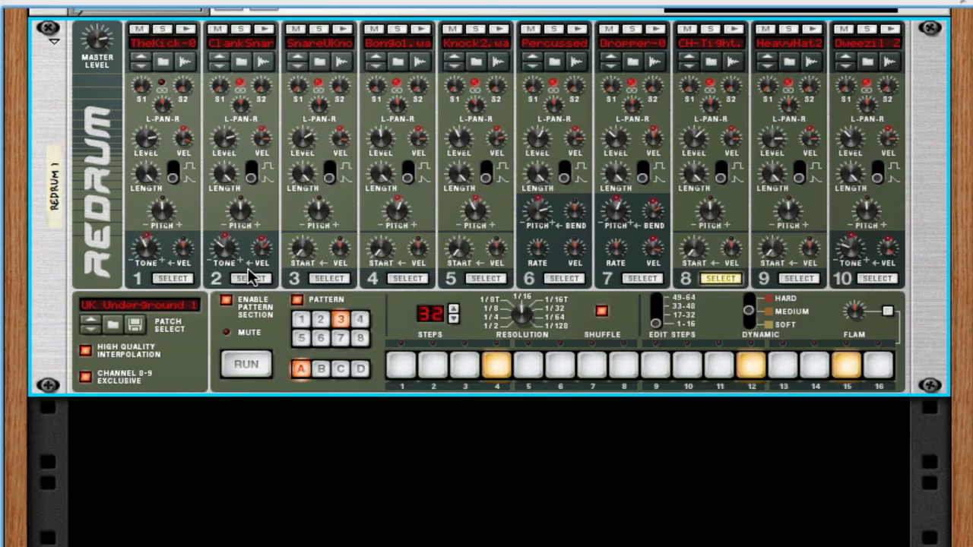
Clear channel 1's kick hits from pattern 3 in both the 1-16 and 17-32 step ranges.
left_click(173, 279)
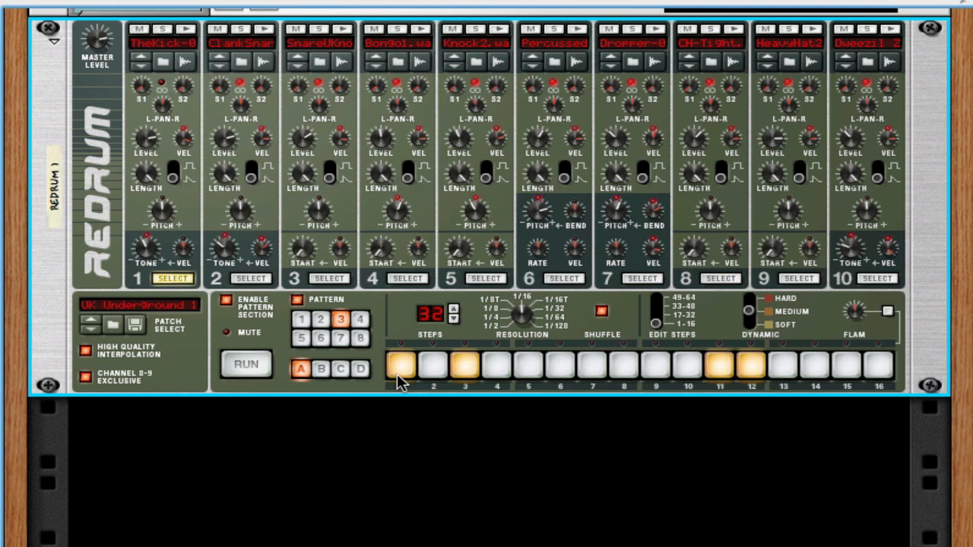
left_click_drag(397, 374, 879, 366)
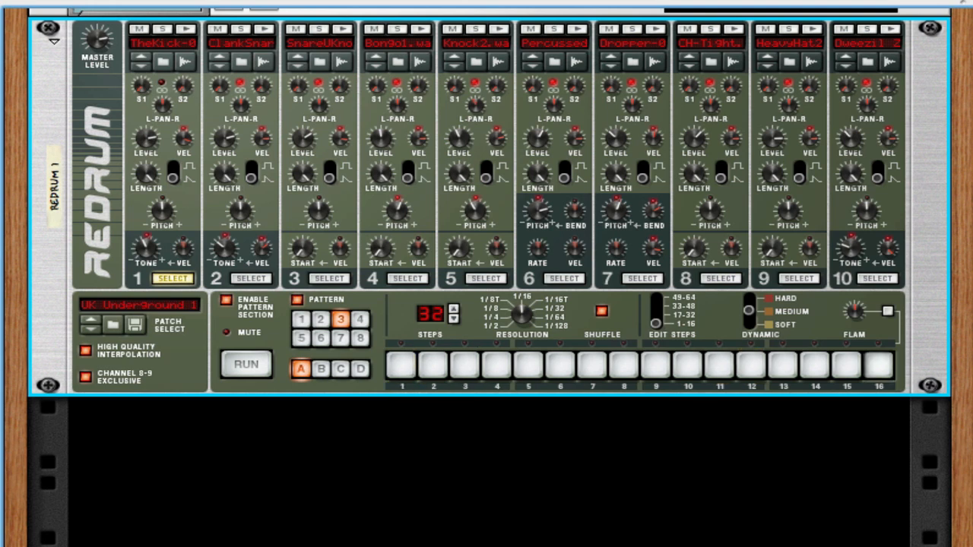
left_click(655, 315)
left_click_drag(408, 380, 572, 391)
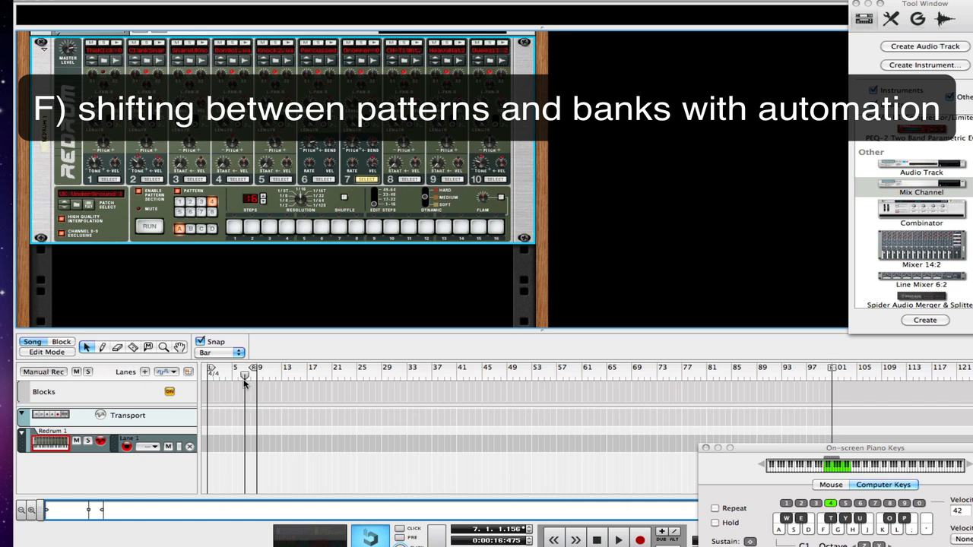
Record pattern automation from bar 1, switching from pattern 4 to patterns 3, 2, 1 and back to 2.
left_click_drag(244, 380, 156, 379)
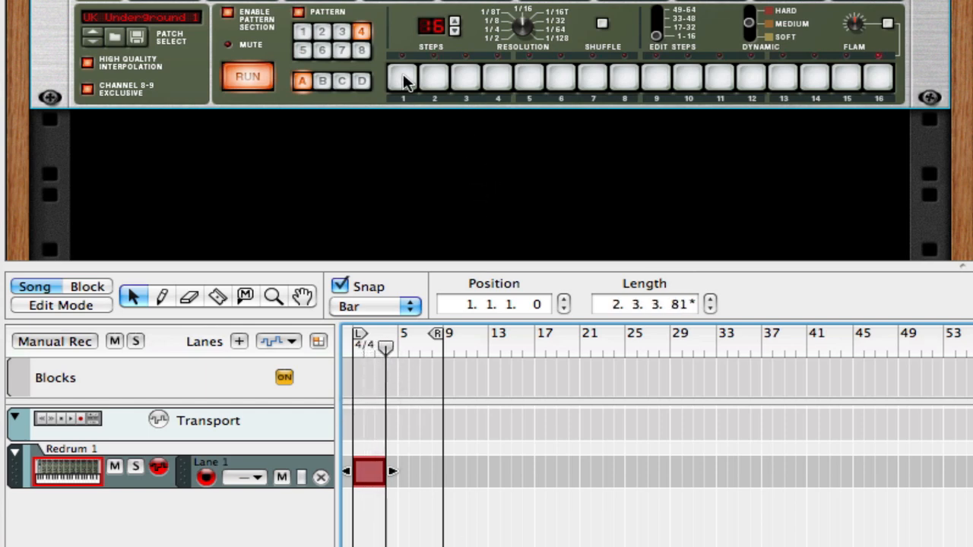
left_click(340, 31)
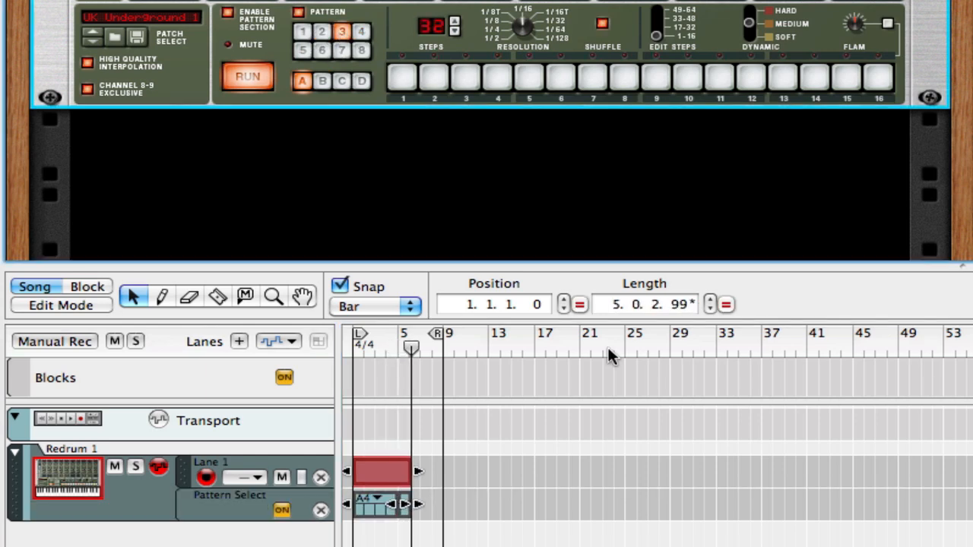
left_click(322, 31)
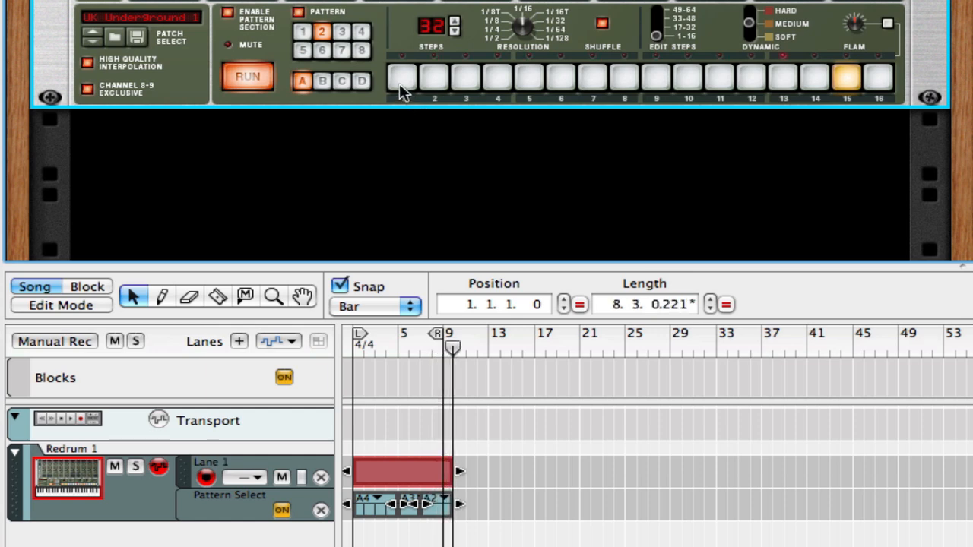
left_click(303, 29)
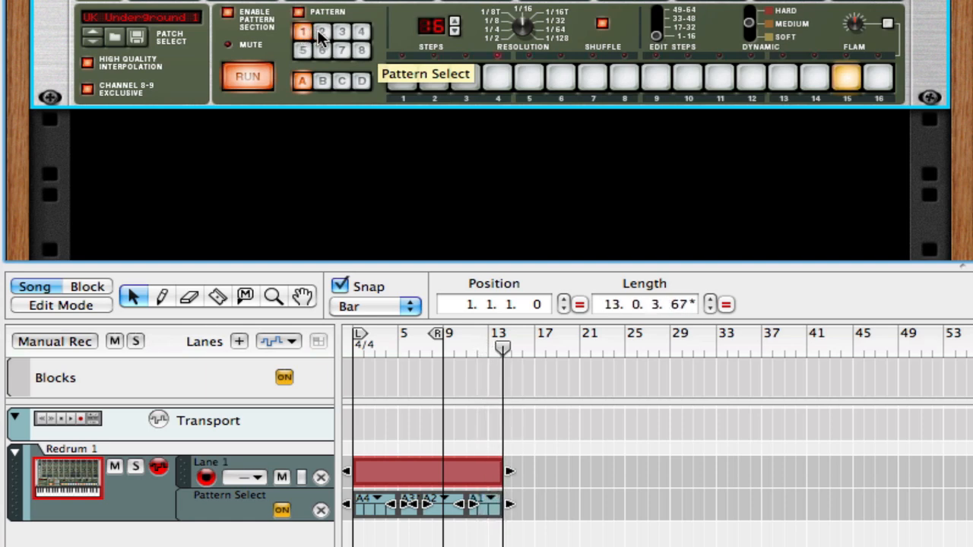
left_click(321, 33)
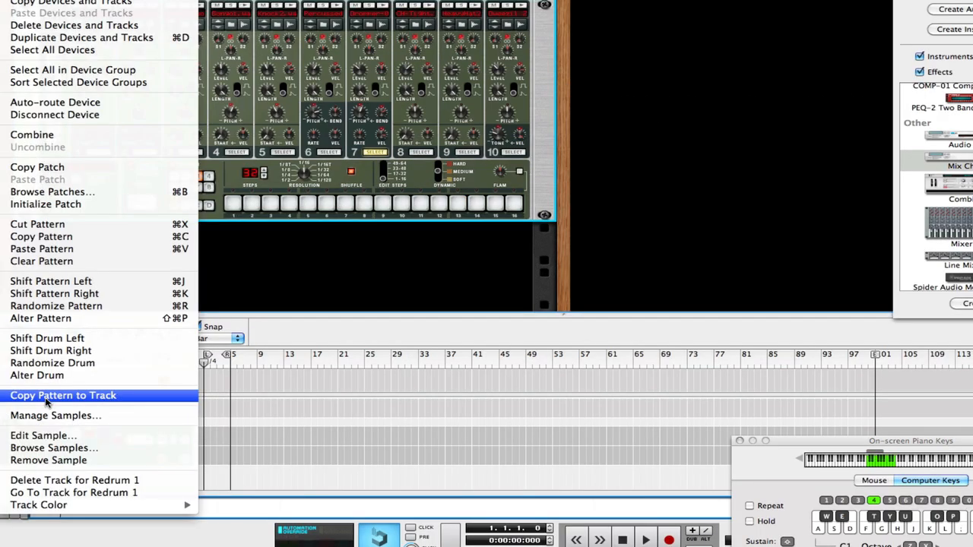
Copy pattern 3 to the Redrum track between bars 1 and 5 and delete the Pattern Select lane.
left_click(132, 377)
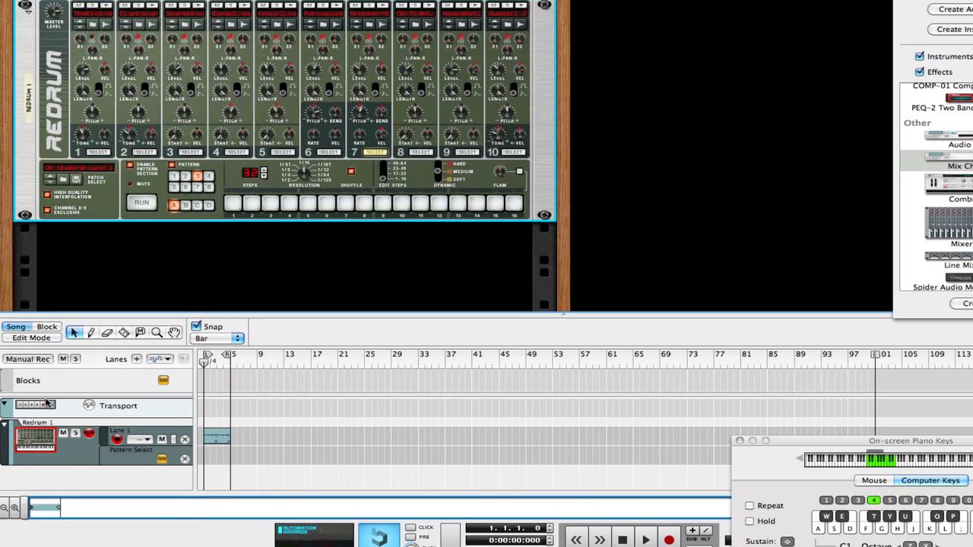
left_click(185, 460)
Set the loop locators to bars 5 and 13 and copy pattern 2 to the track.
mouse_move(238, 366)
left_mouse_down()
mouse_move(256, 366)
mouse_move(215, 366)
left_mouse_up()
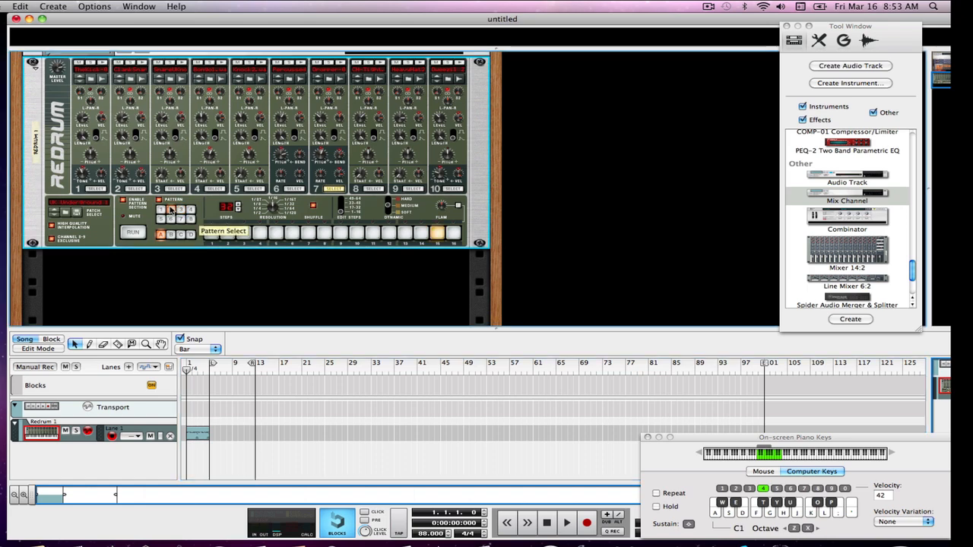
left_click(20, 6)
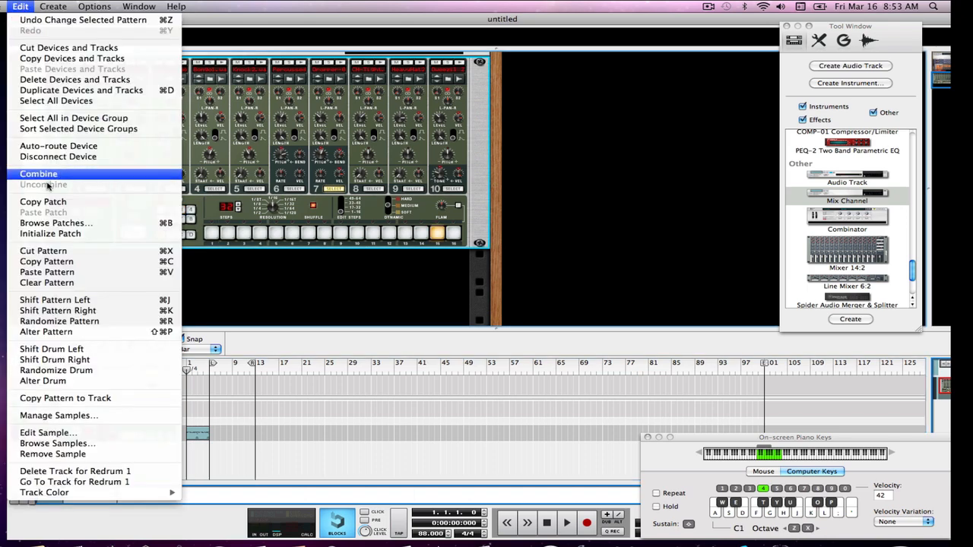
left_click(64, 398)
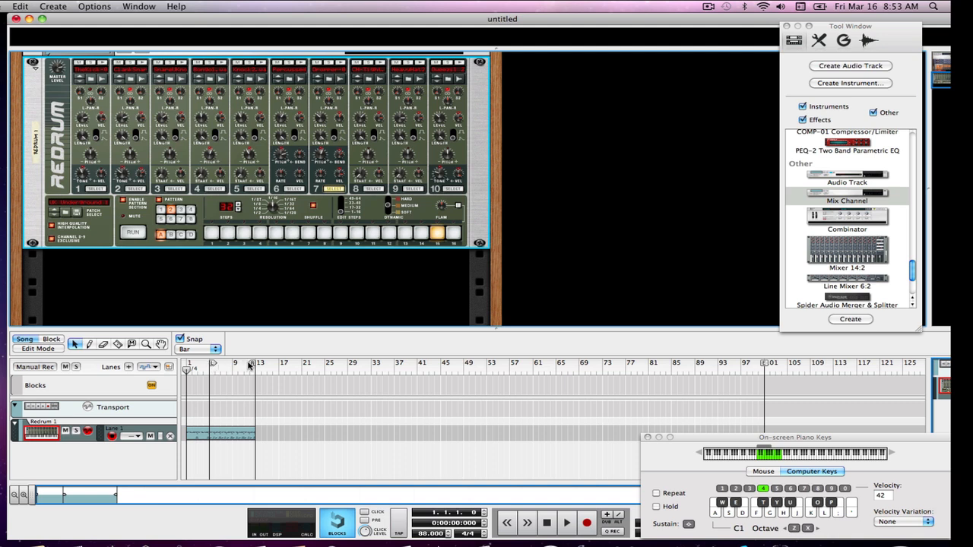
Move the loop locators to bars 13 and 21 and copy pattern 1 to the track.
left_click_drag(255, 366, 301, 367)
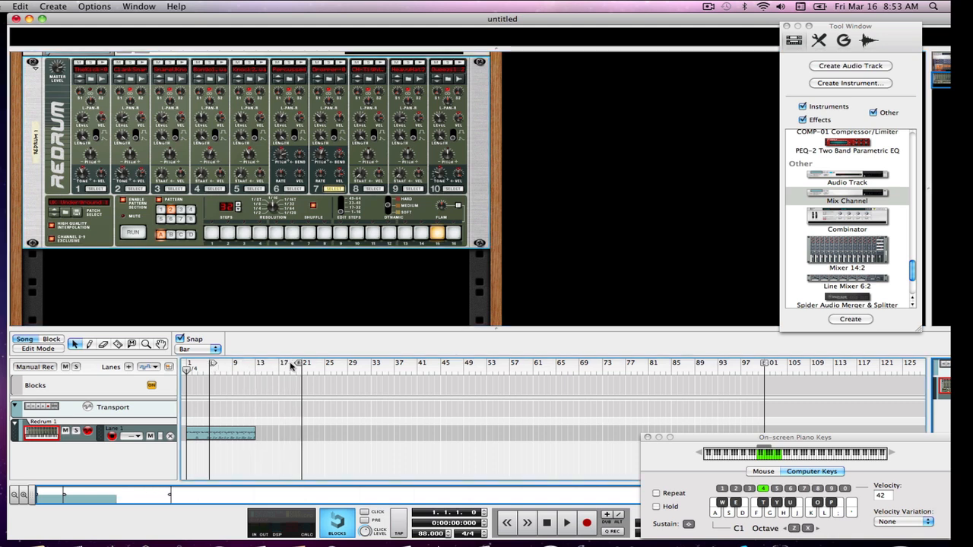
left_click_drag(211, 366, 256, 365)
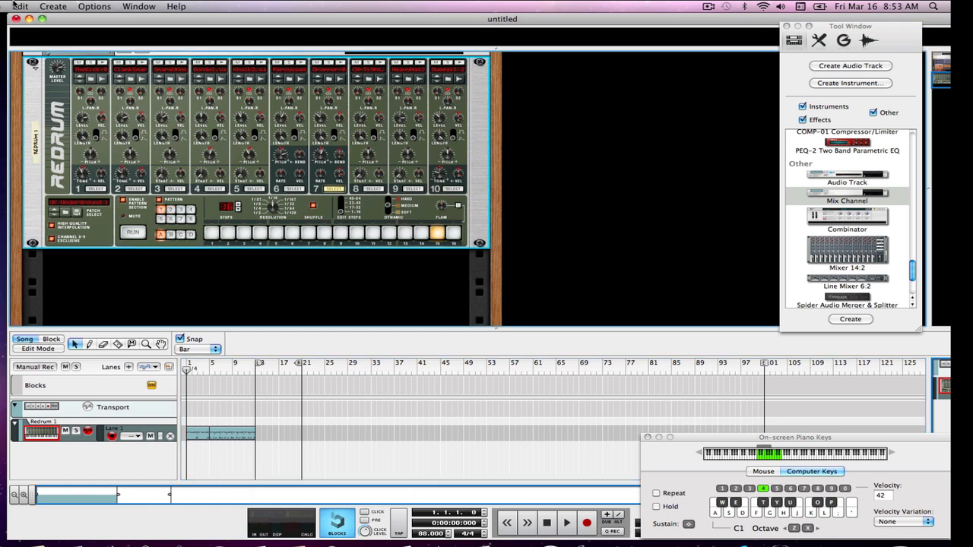
left_click(18, 6)
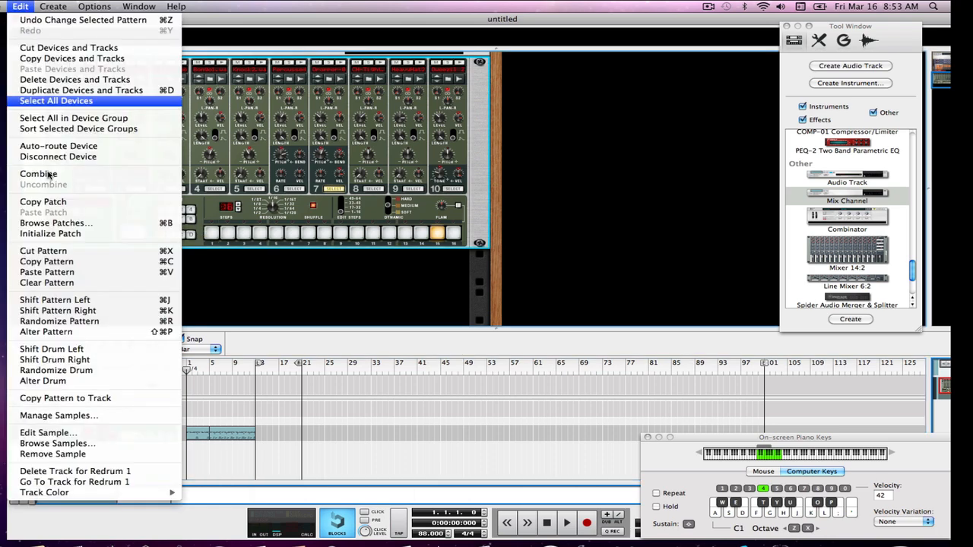
left_click(67, 399)
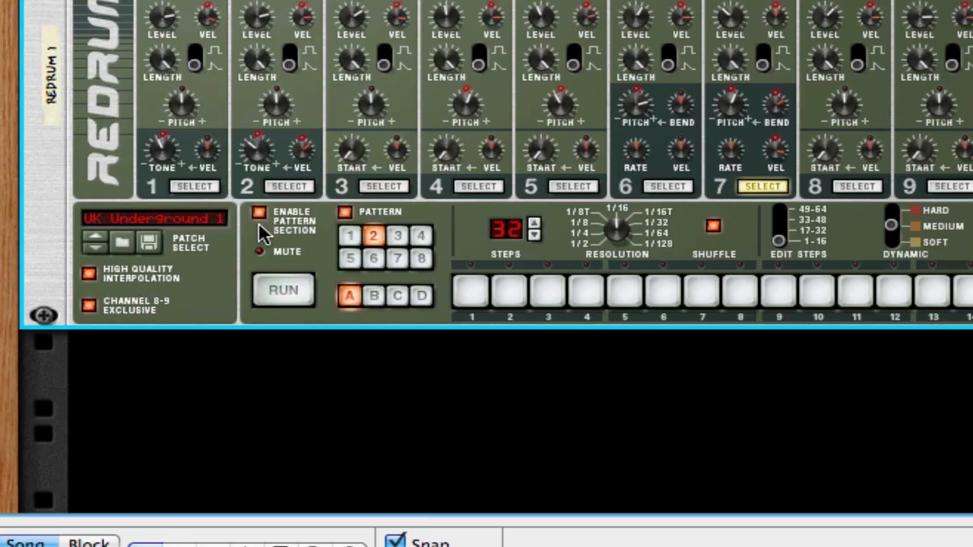
Turn off Redrum's pattern section and play the copied note clips from bar 1.
left_click(486, 541)
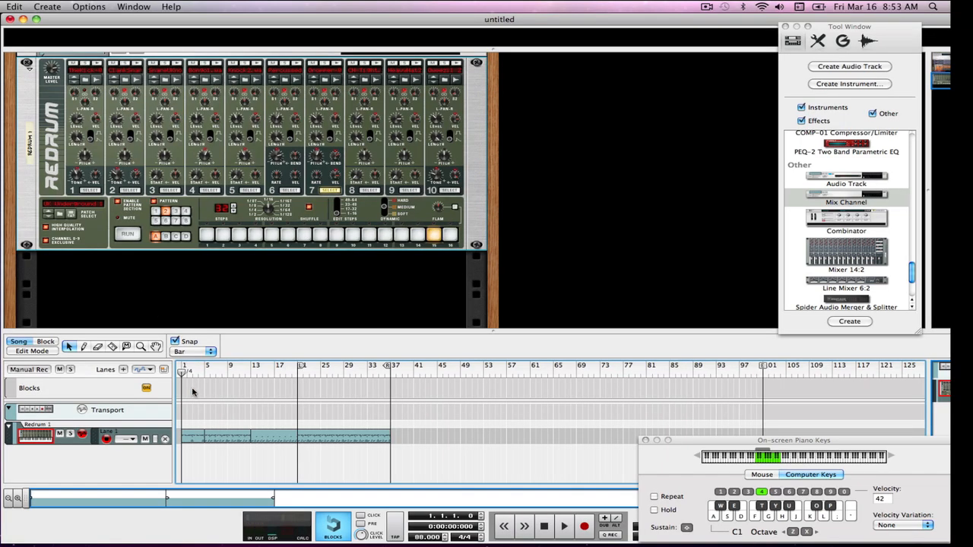
key("space")
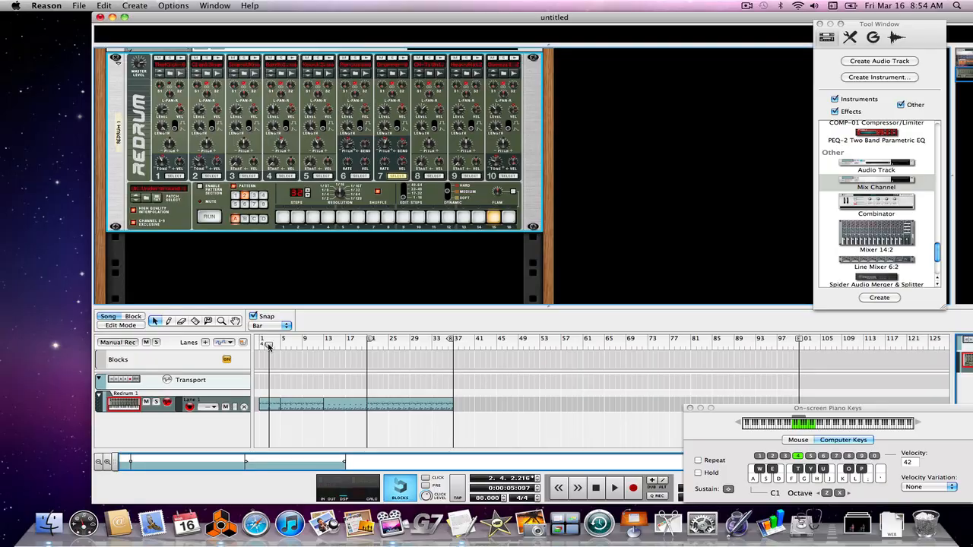
left_click_drag(268, 348, 242, 342)
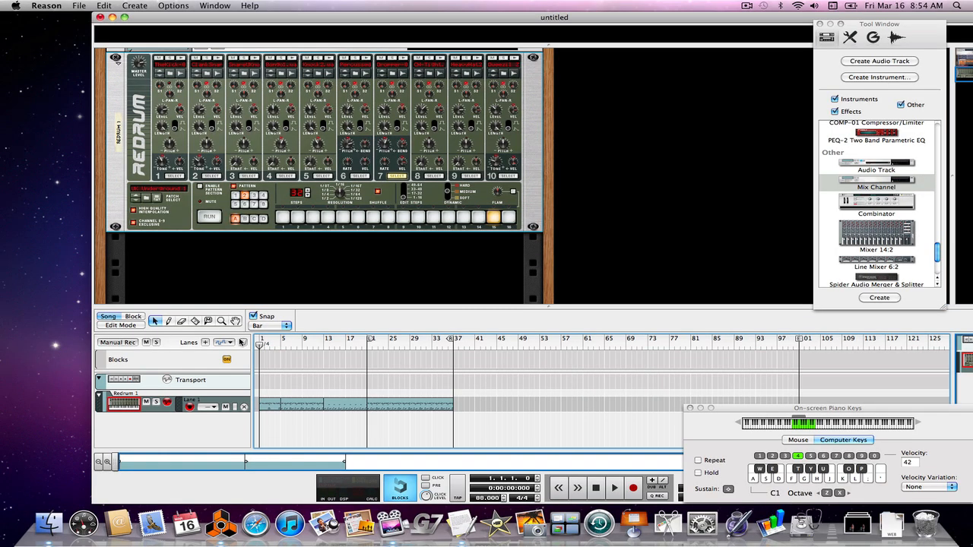
key("space")
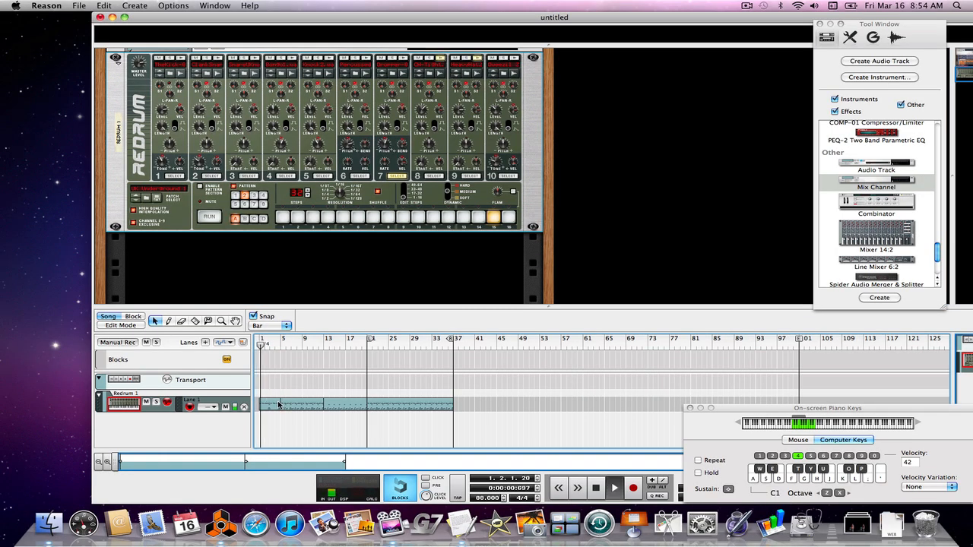